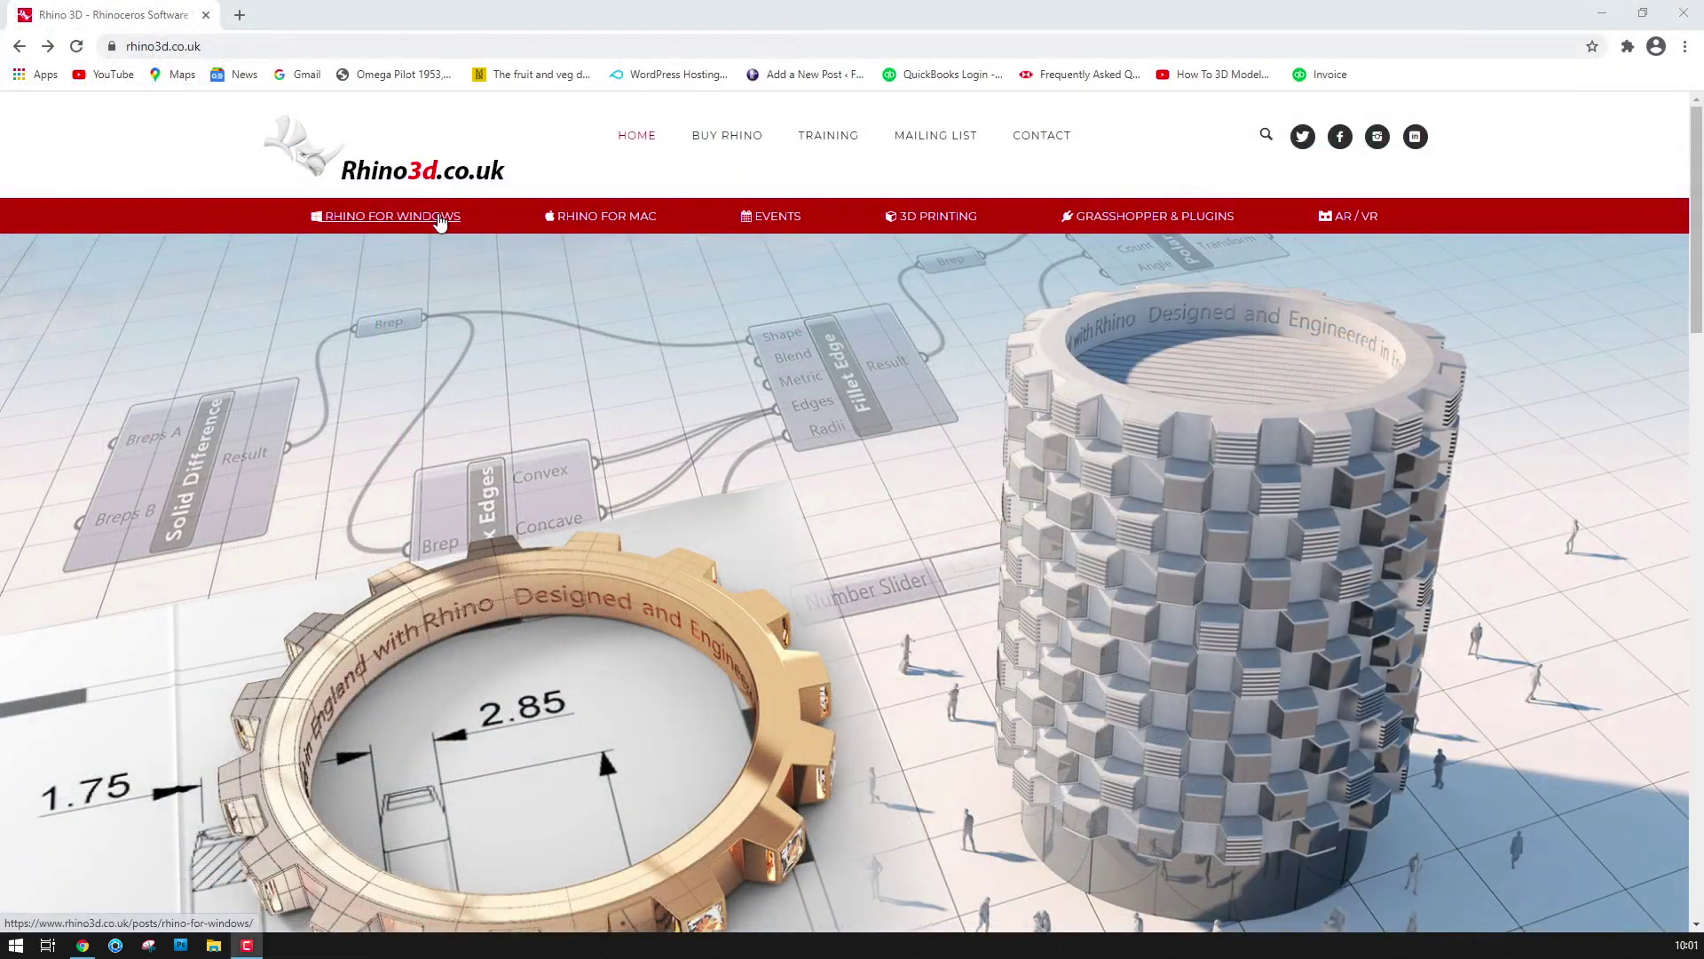
Go to the Rhino for Windows posts on rhino3d.co.uk and open the QuadRemesh article
left_click(438, 217)
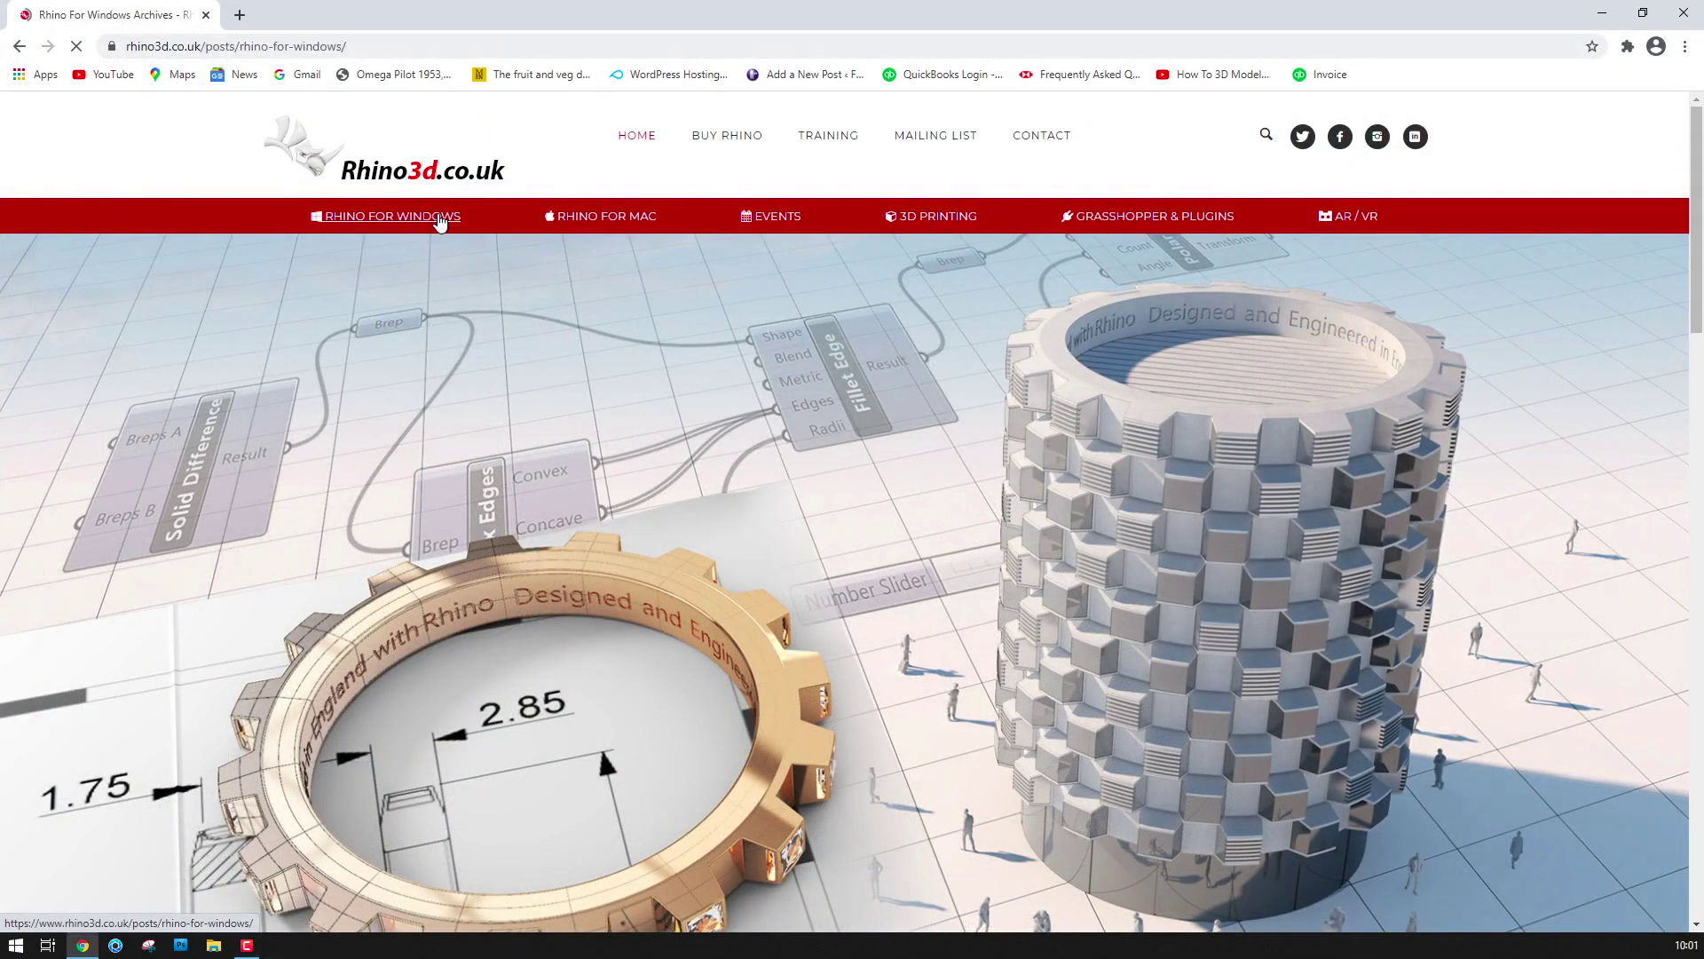
left_click(1279, 462)
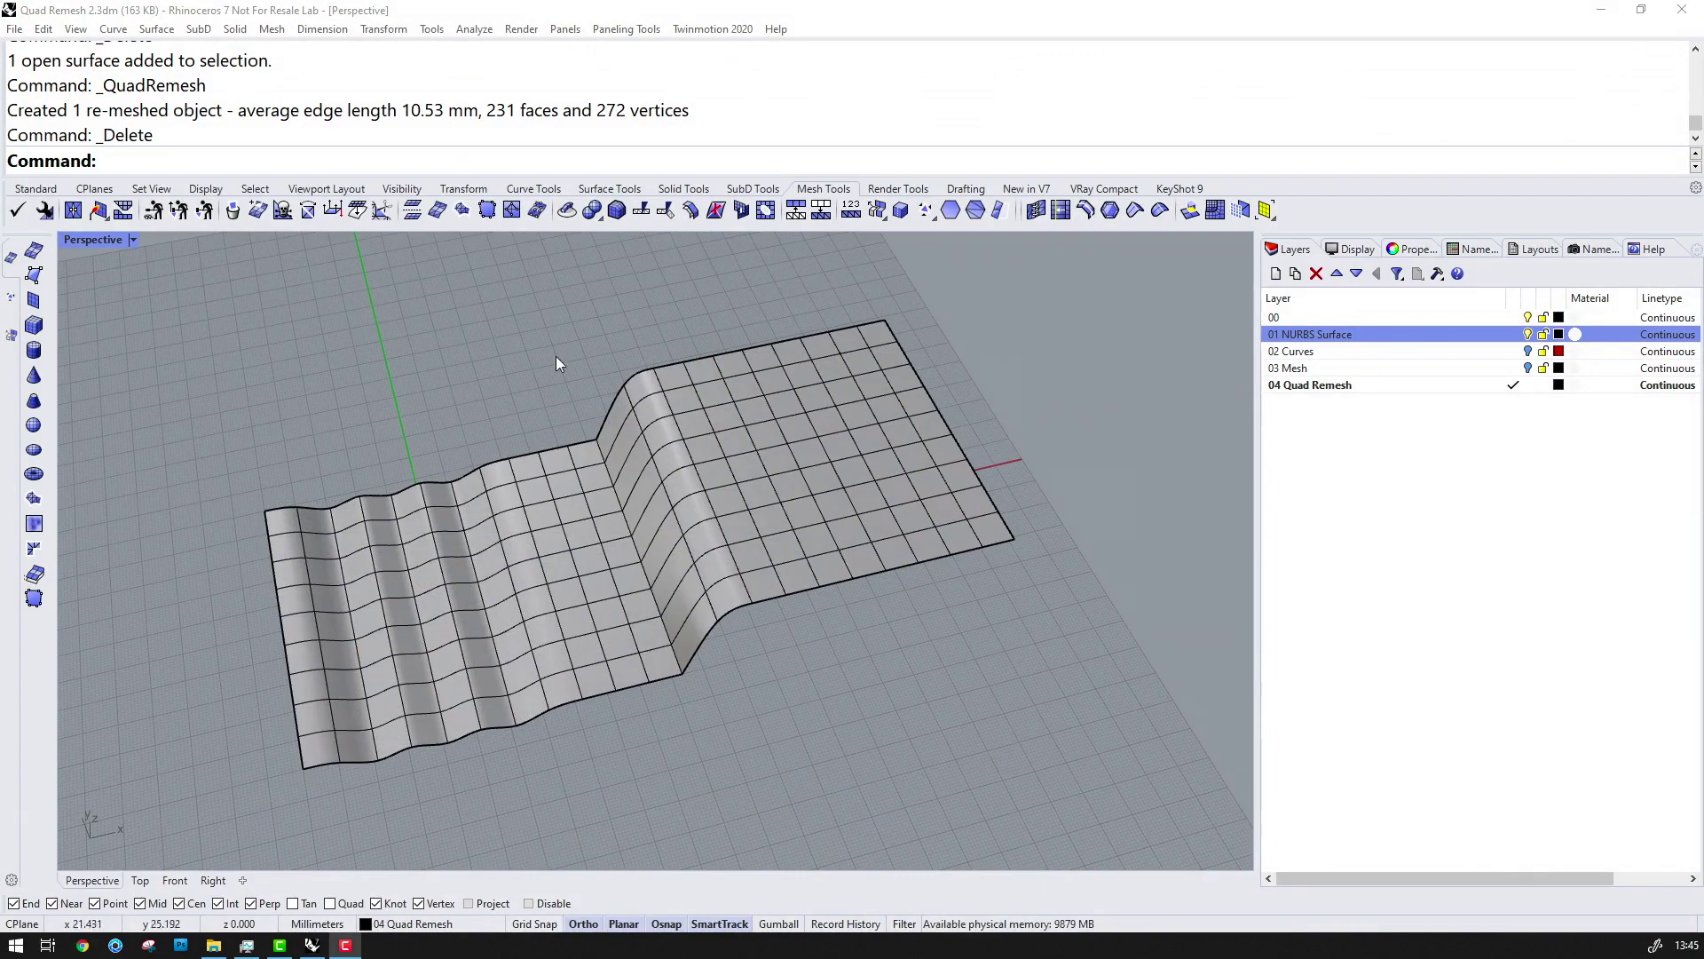
Show the SubD Tools set, then toggle the NURBS Surface, Mesh and quad remesh layers to compare them
left_click(752, 188)
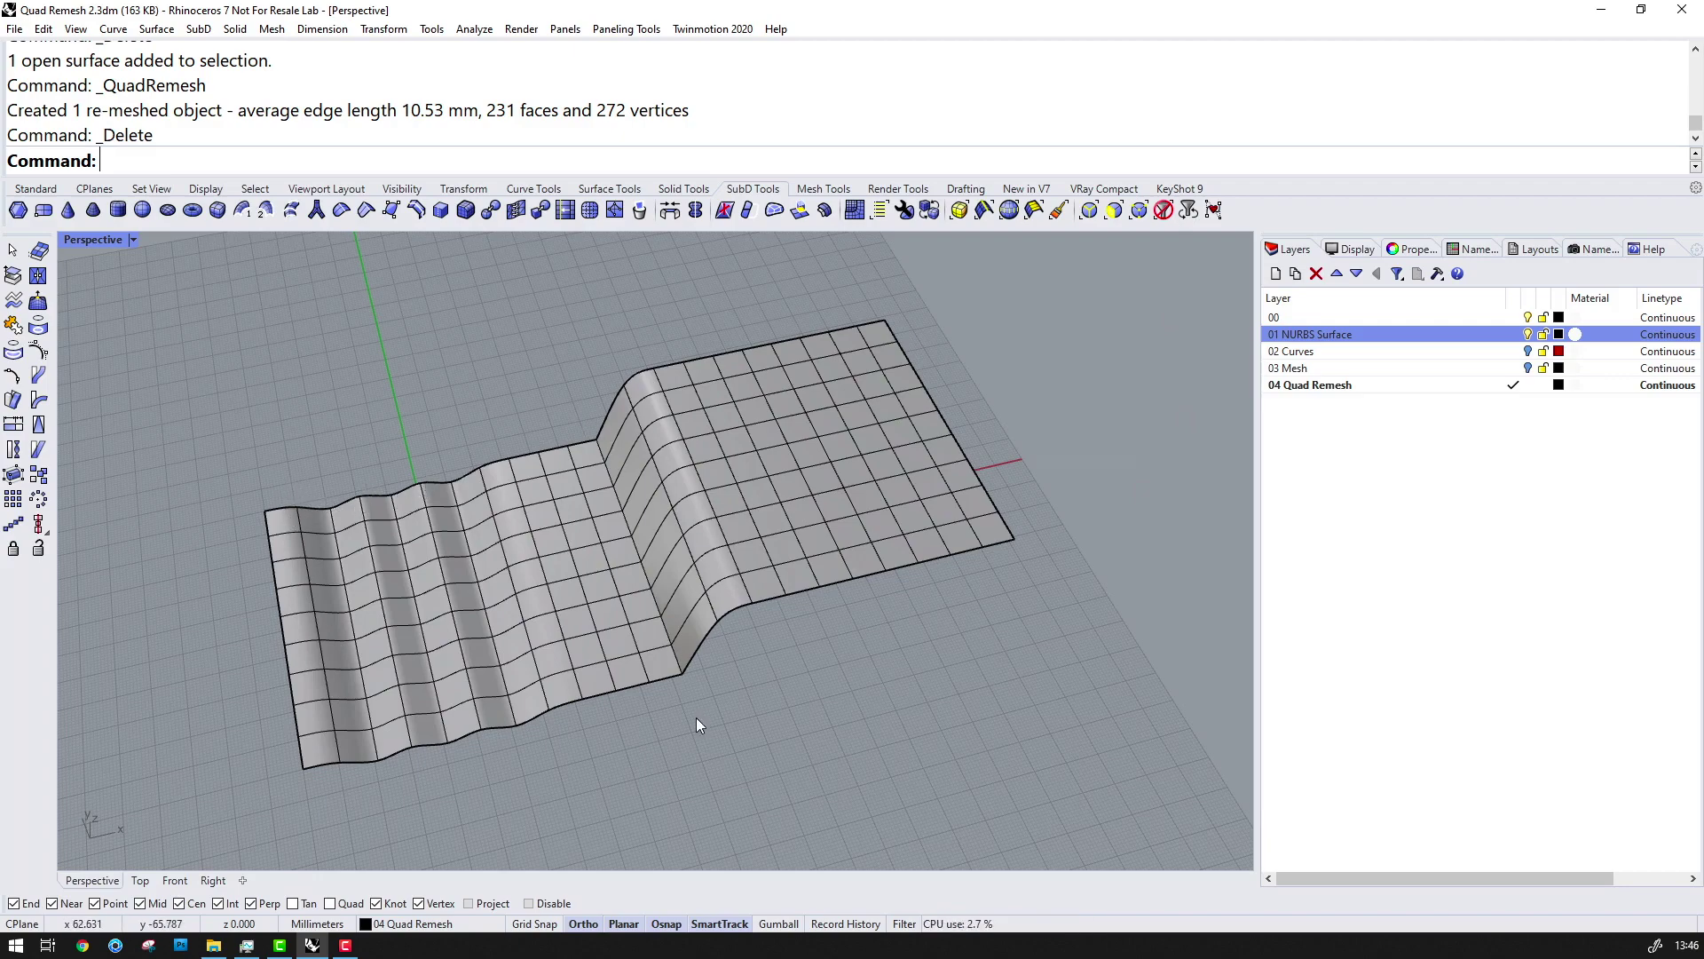
left_click(1528, 364)
left_click(1528, 333)
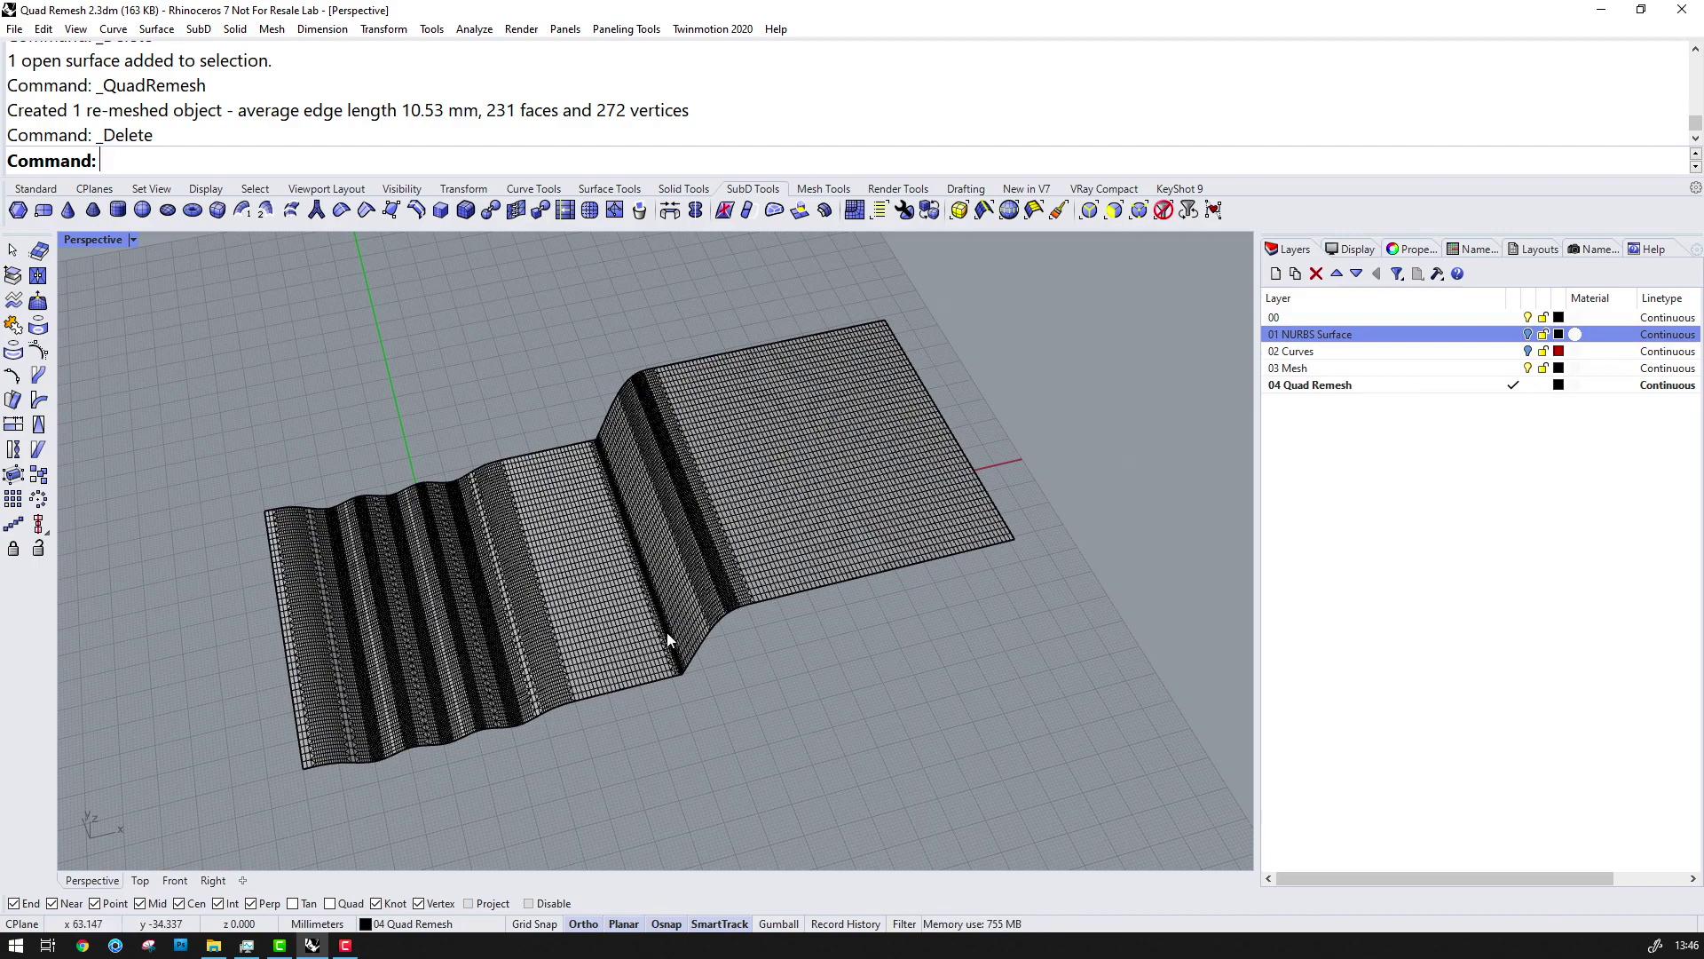
left_click(1530, 384)
left_click(1528, 368)
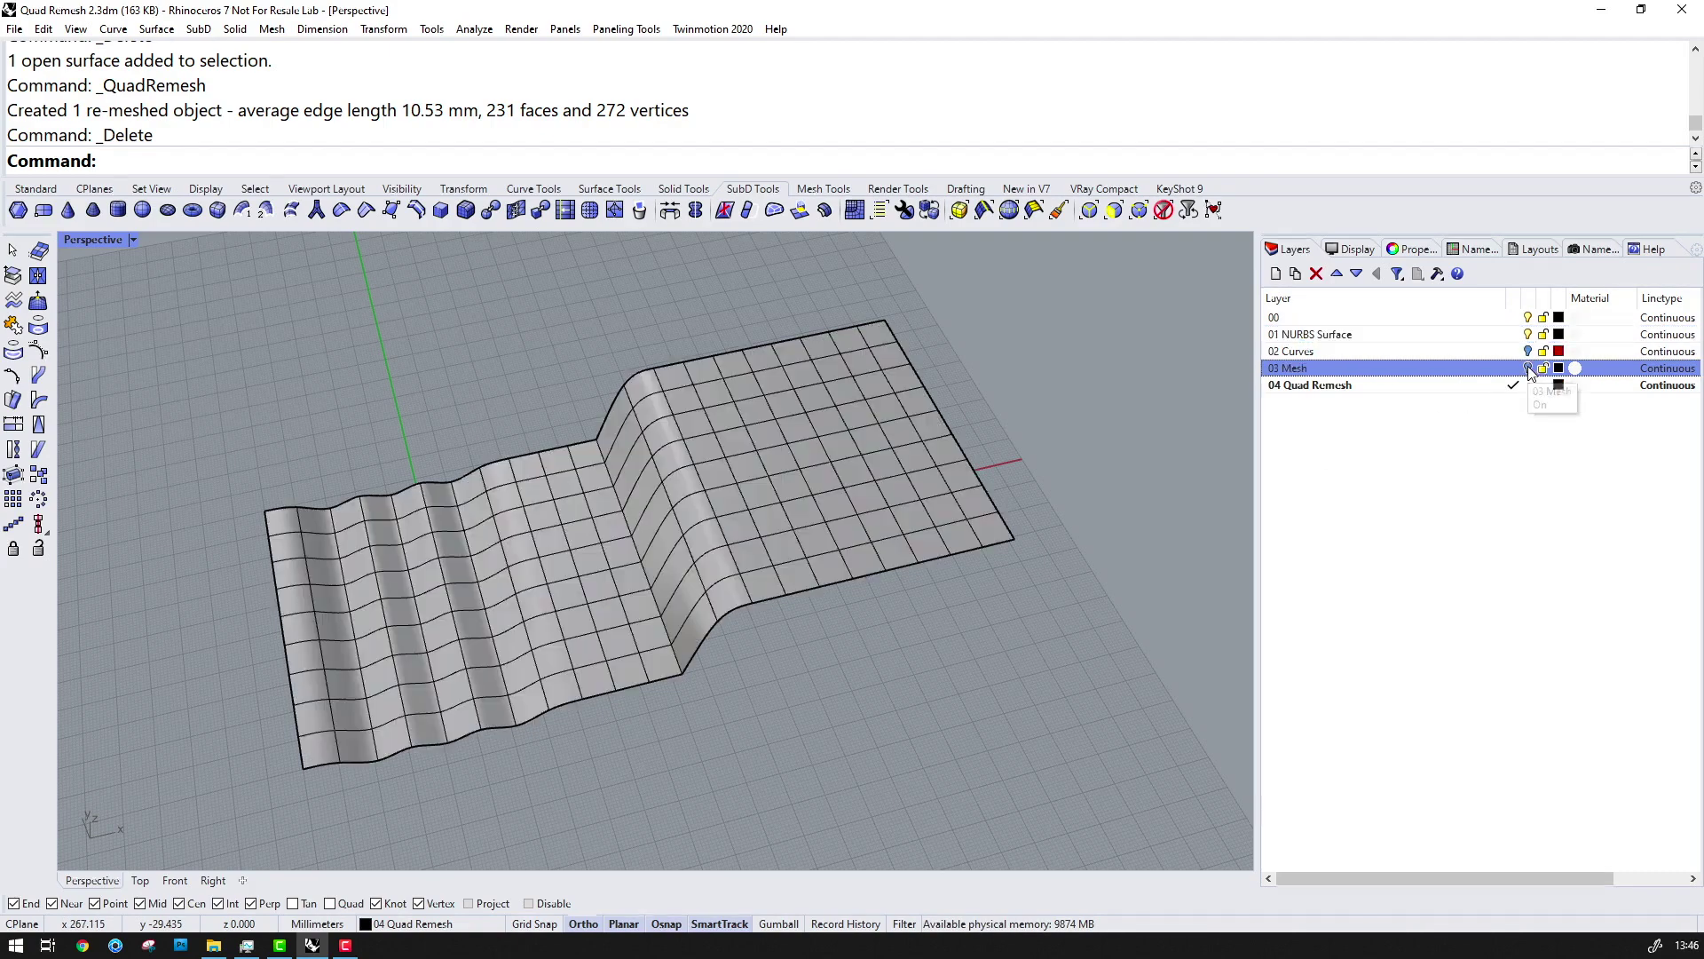
Start QuadRemesh on the wavy surface and open its options
left_click(860, 215)
left_click(882, 365)
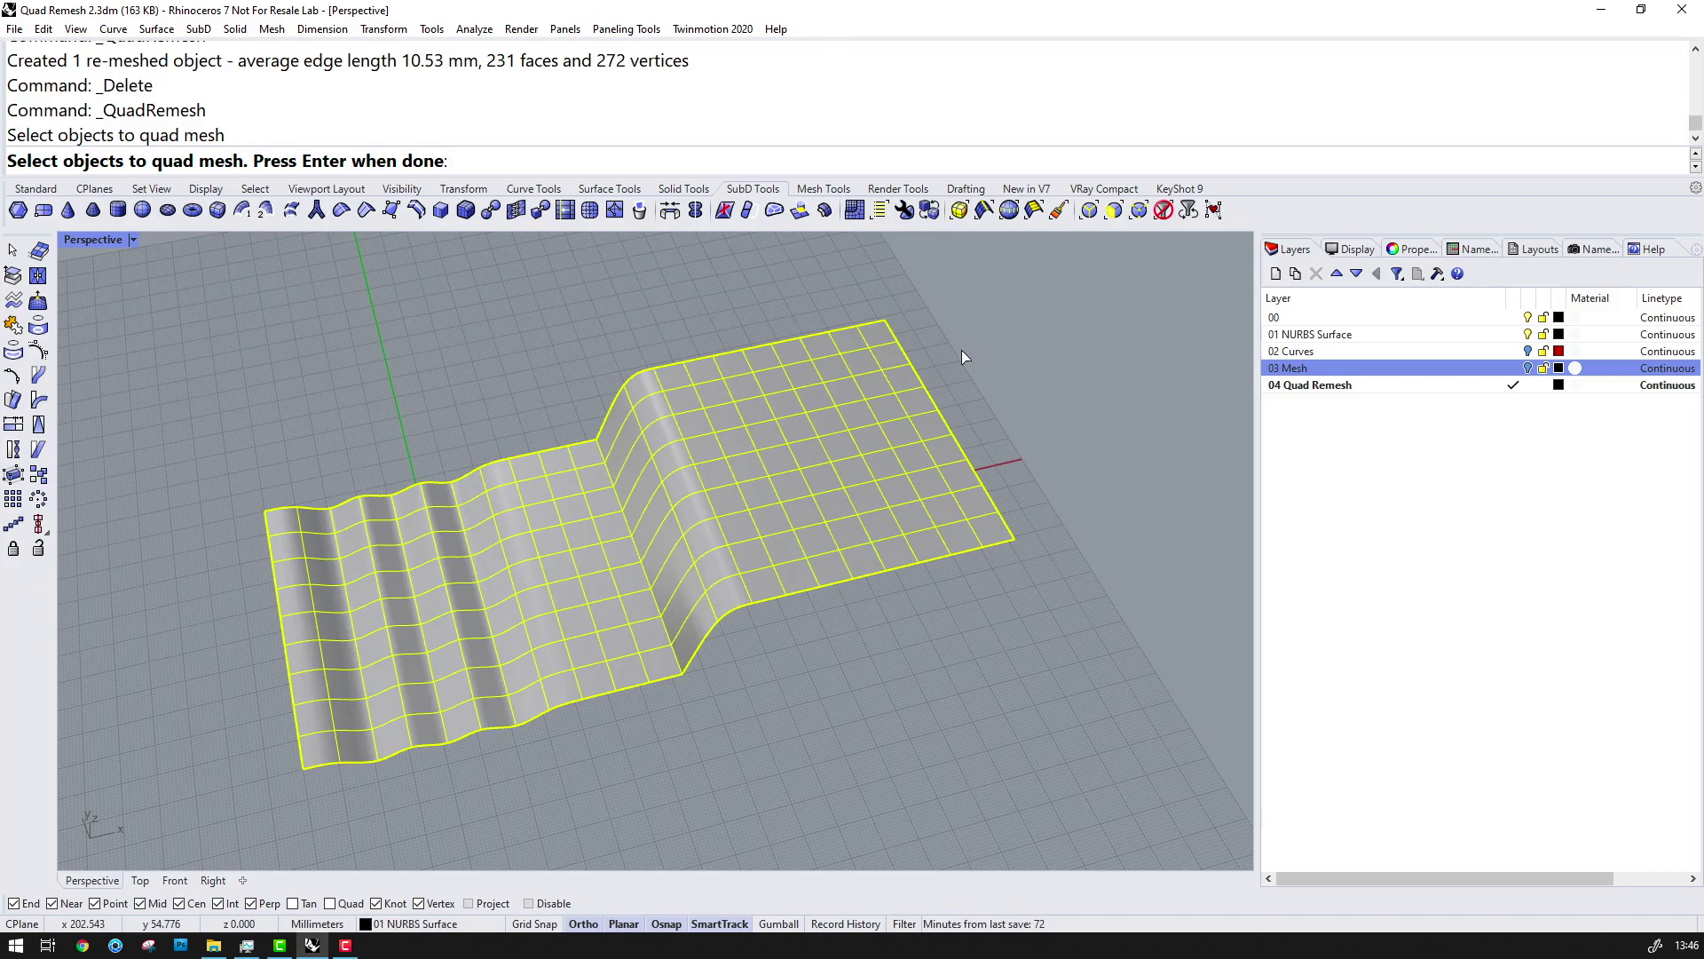
key("Return")
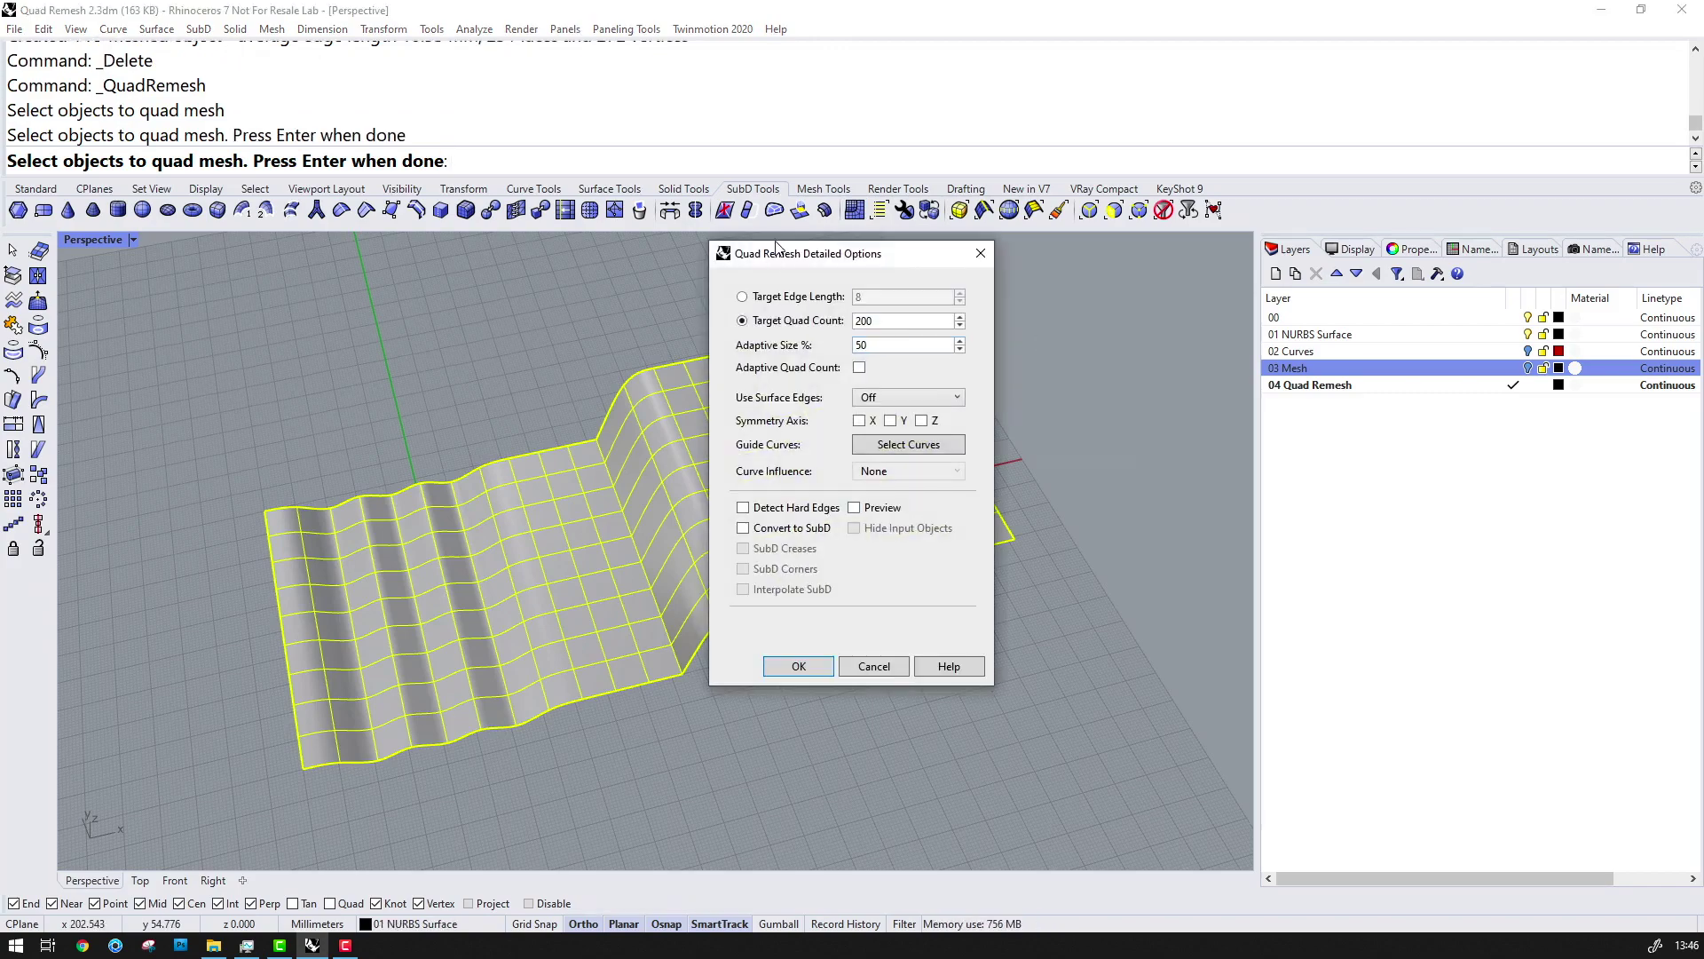
left_click_drag(771, 248, 954, 282)
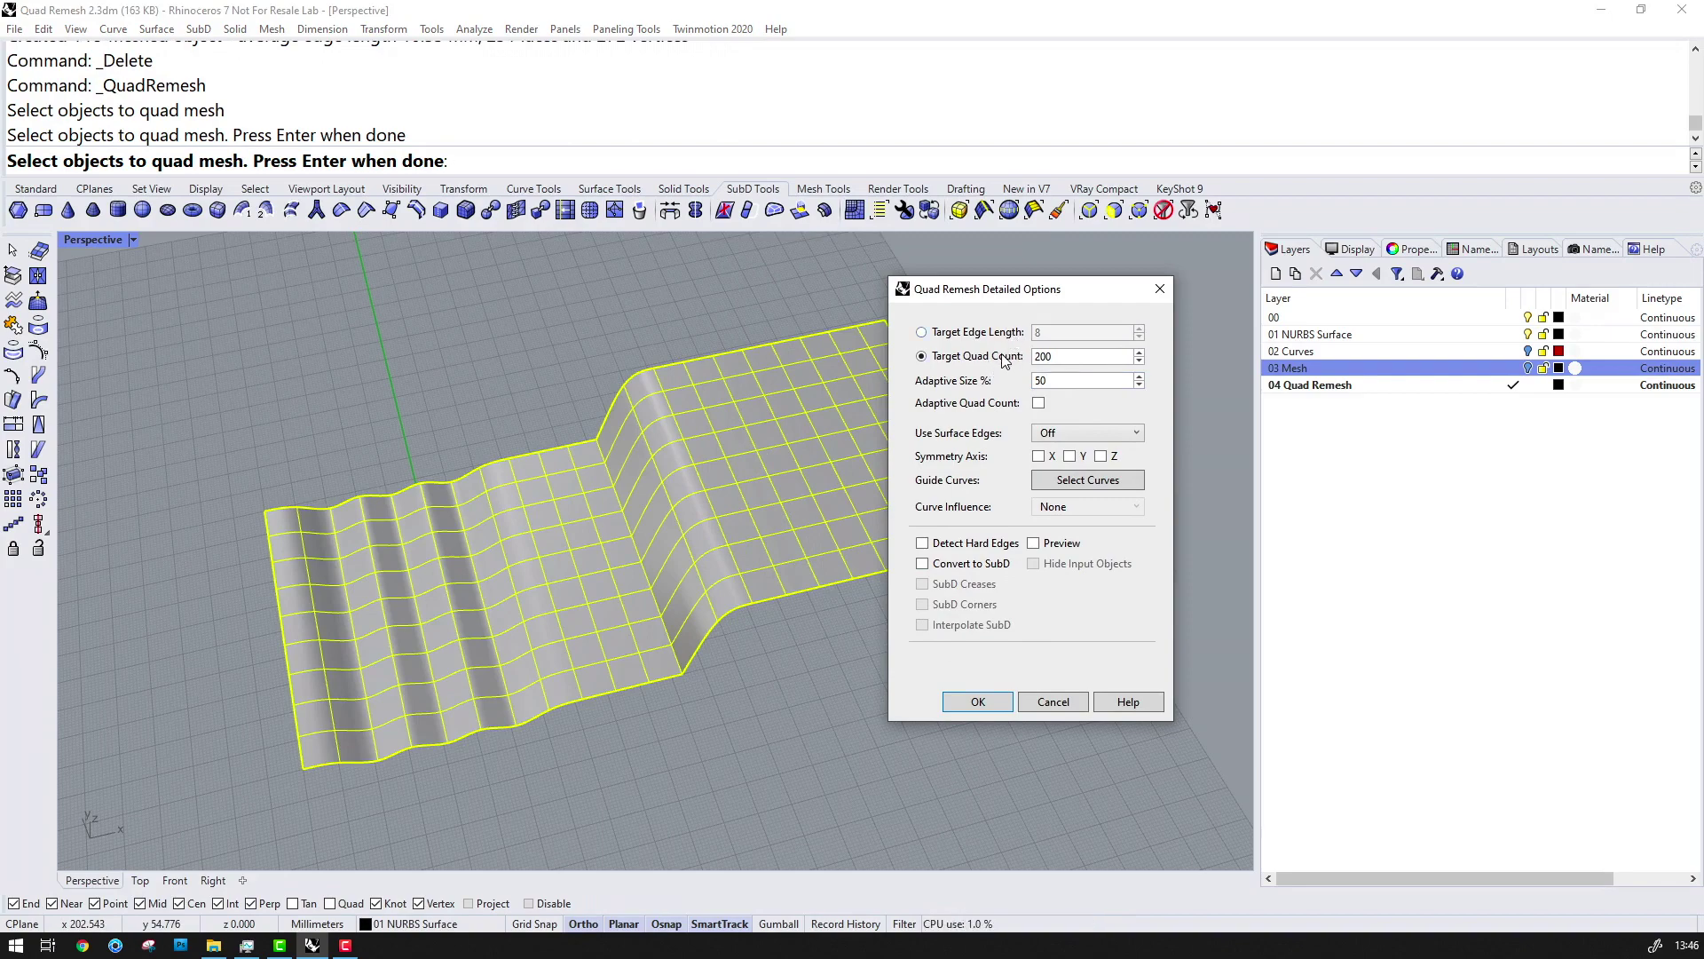
Set Target Edge Length 8 and enable Preview, Hide Input Objects and Detect Hard Edges
left_click(923, 334)
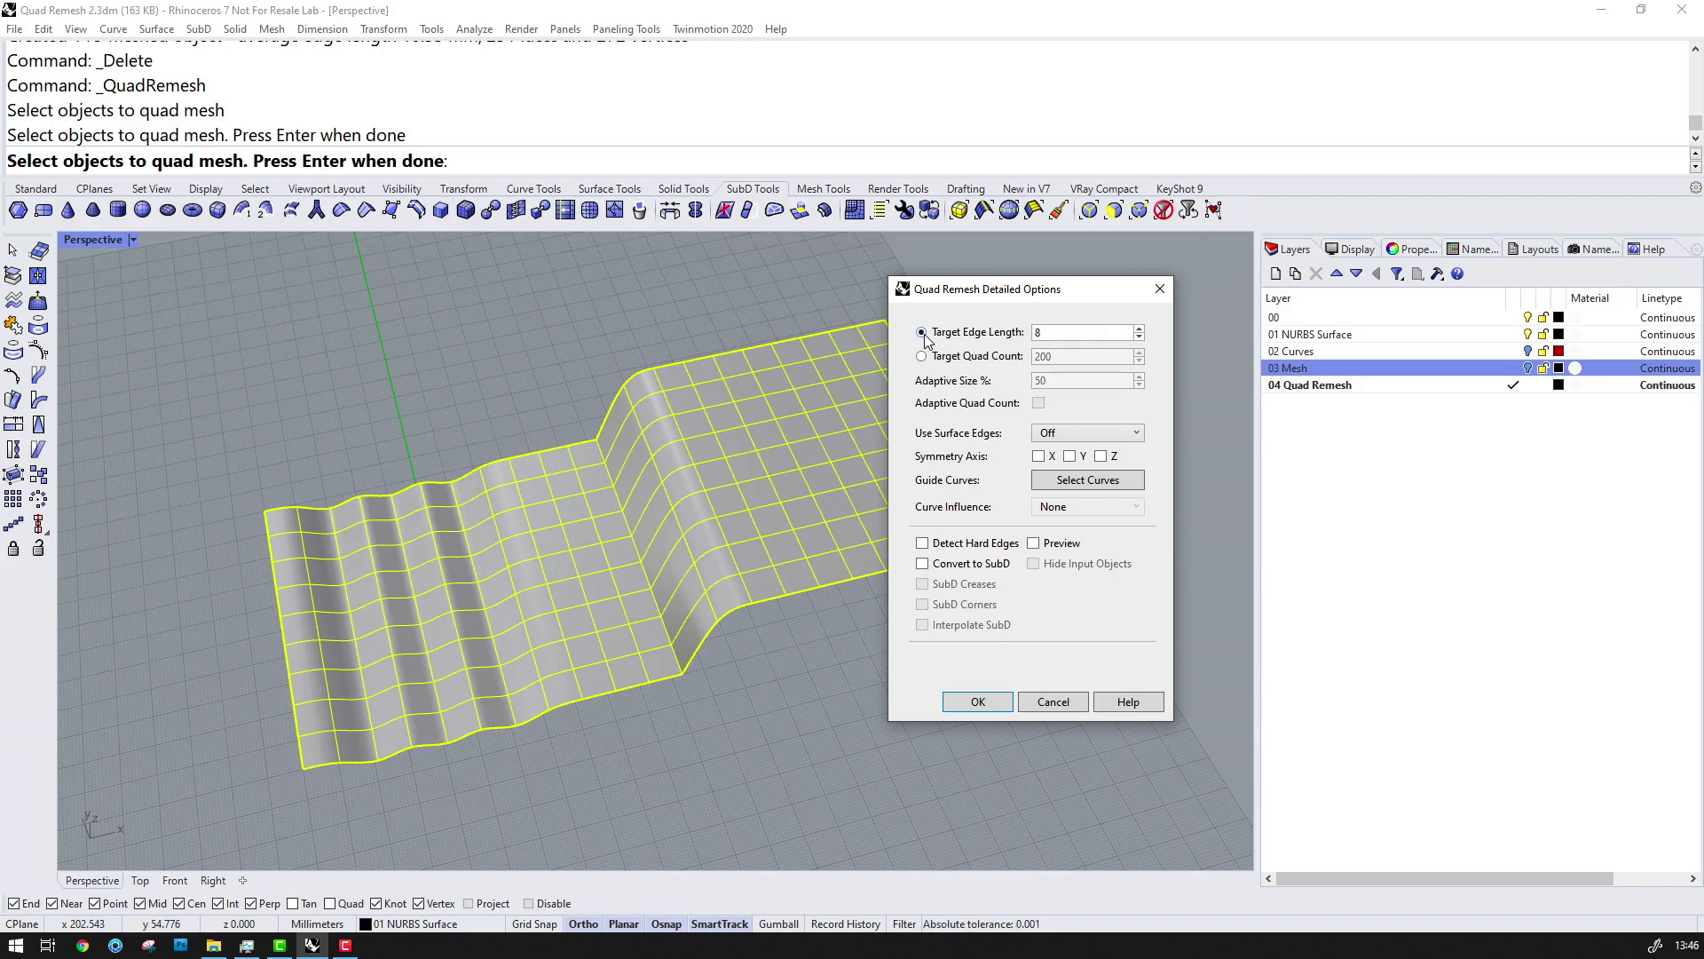
left_click(1033, 543)
left_click(1035, 563)
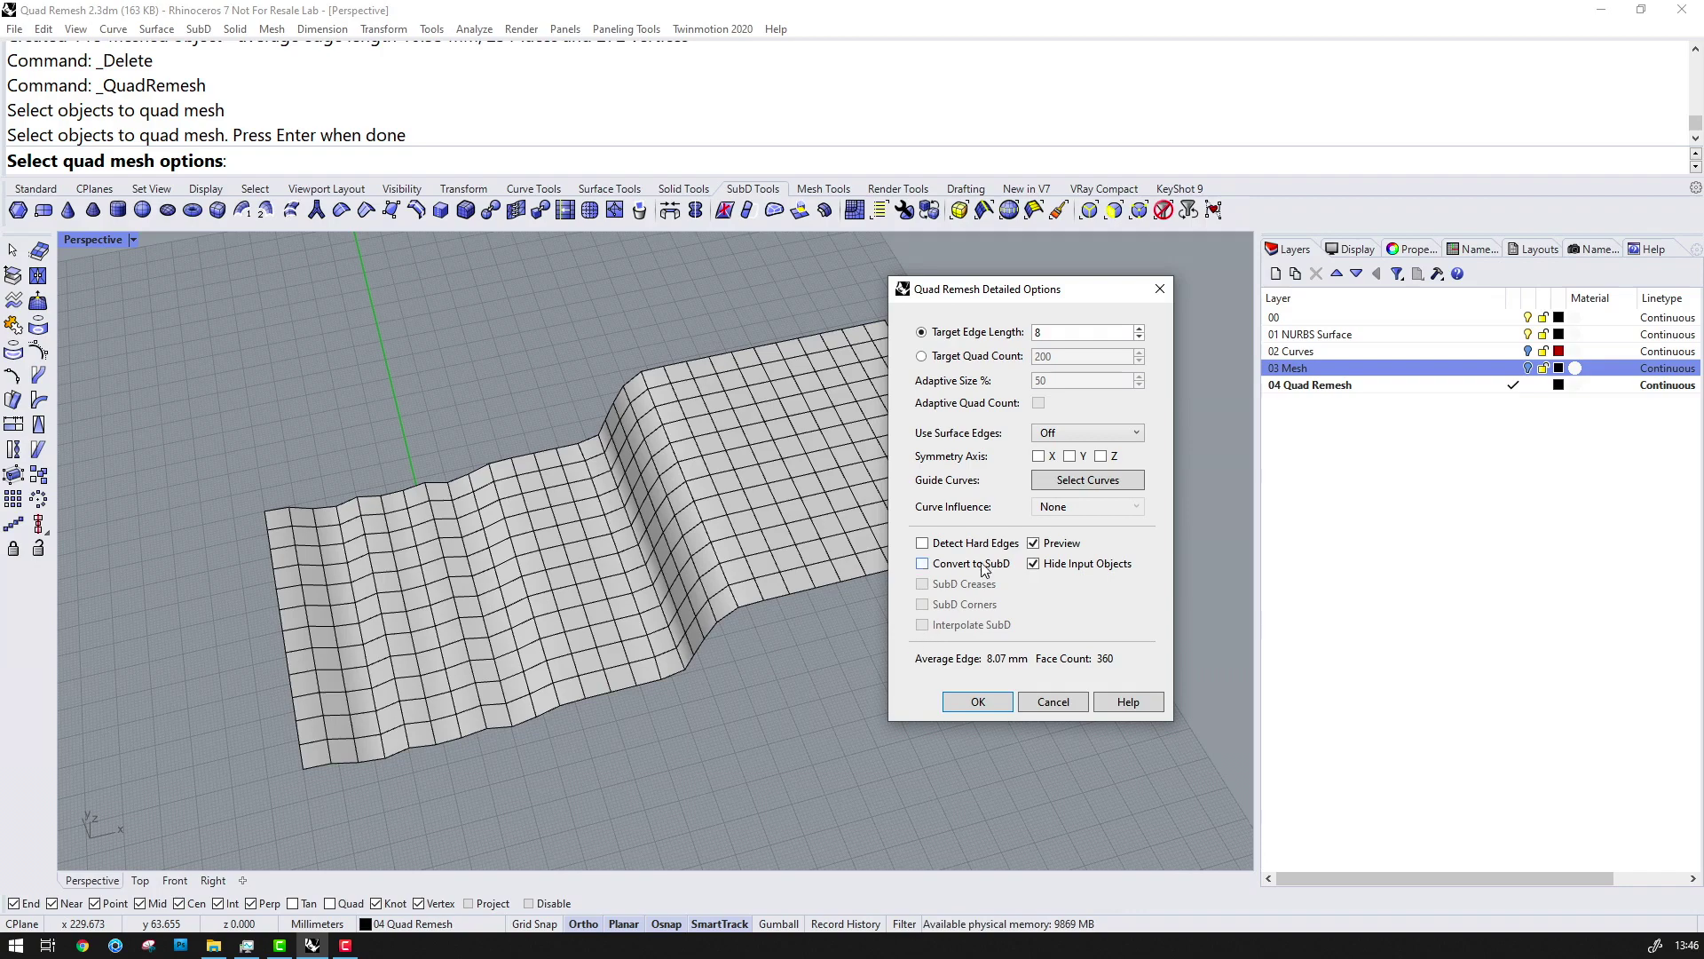
left_click(924, 540)
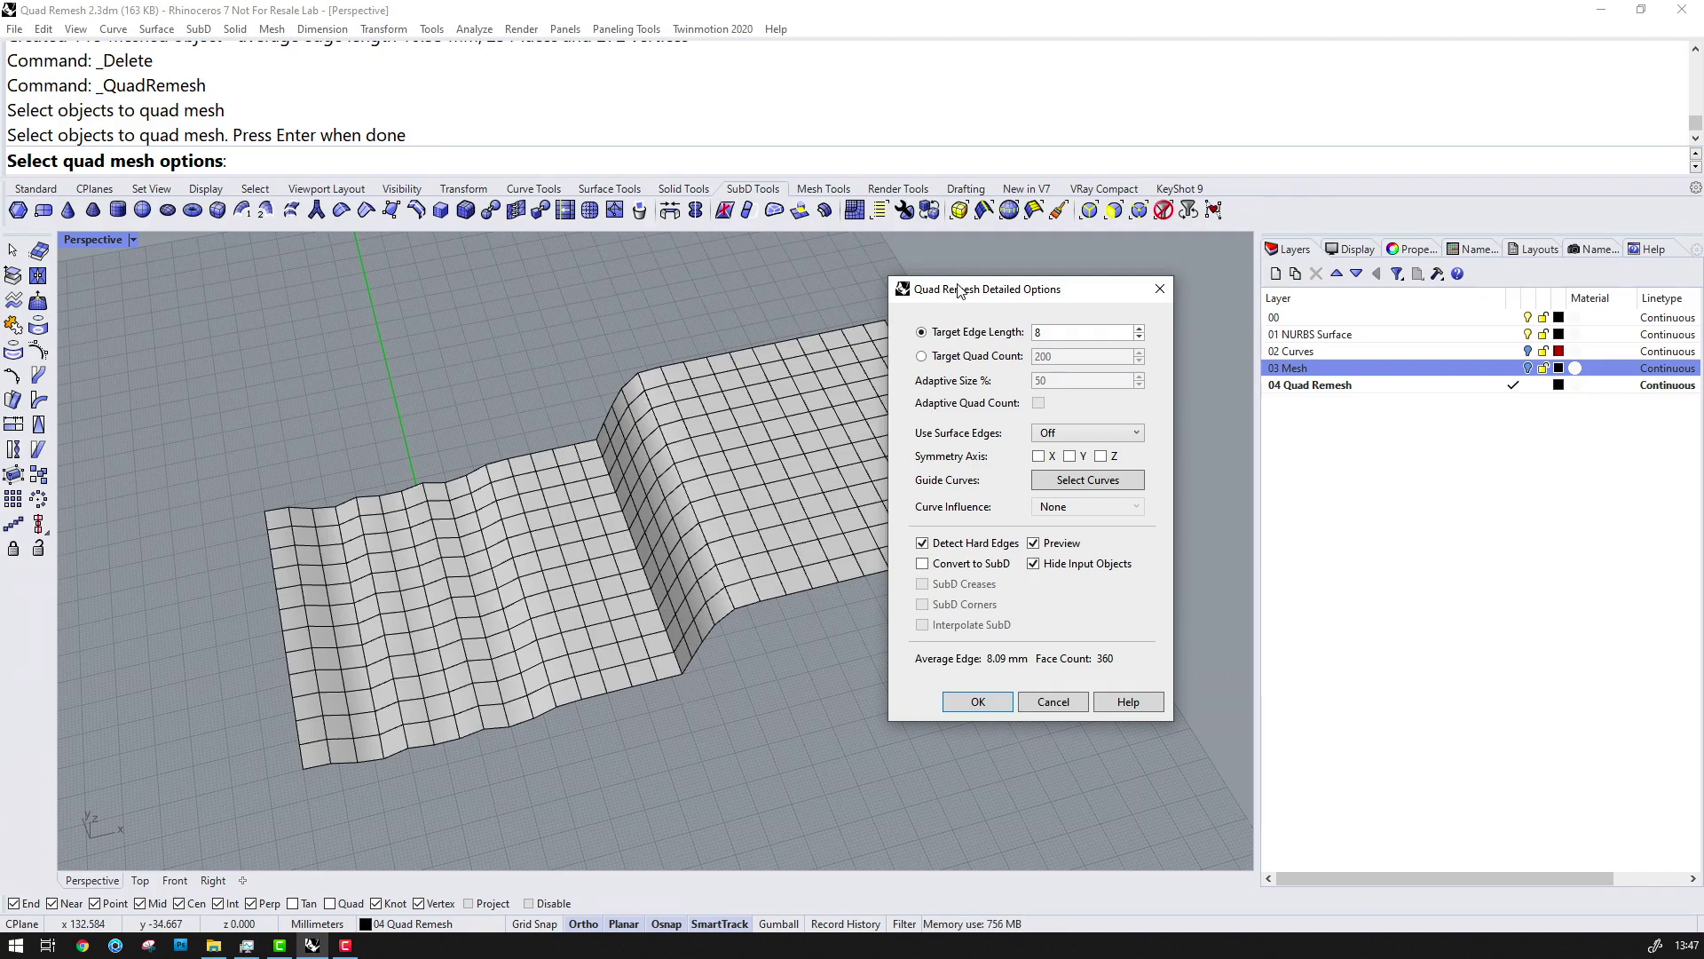
left_click_drag(953, 292, 1109, 316)
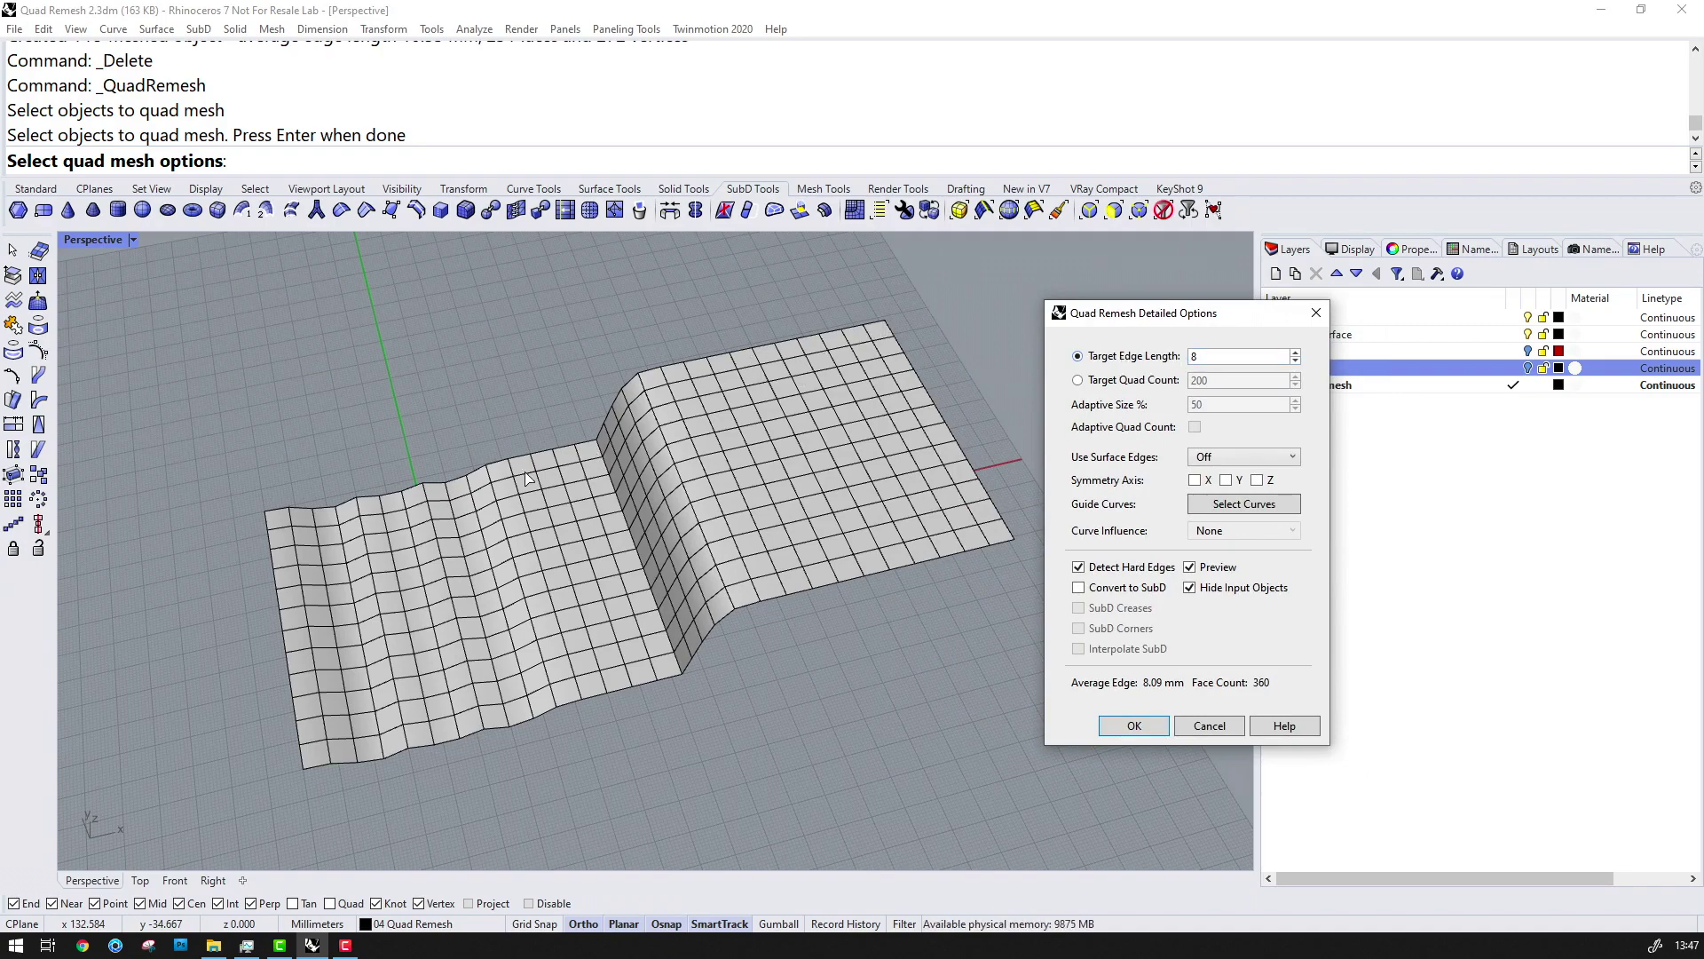
left_click(1078, 381)
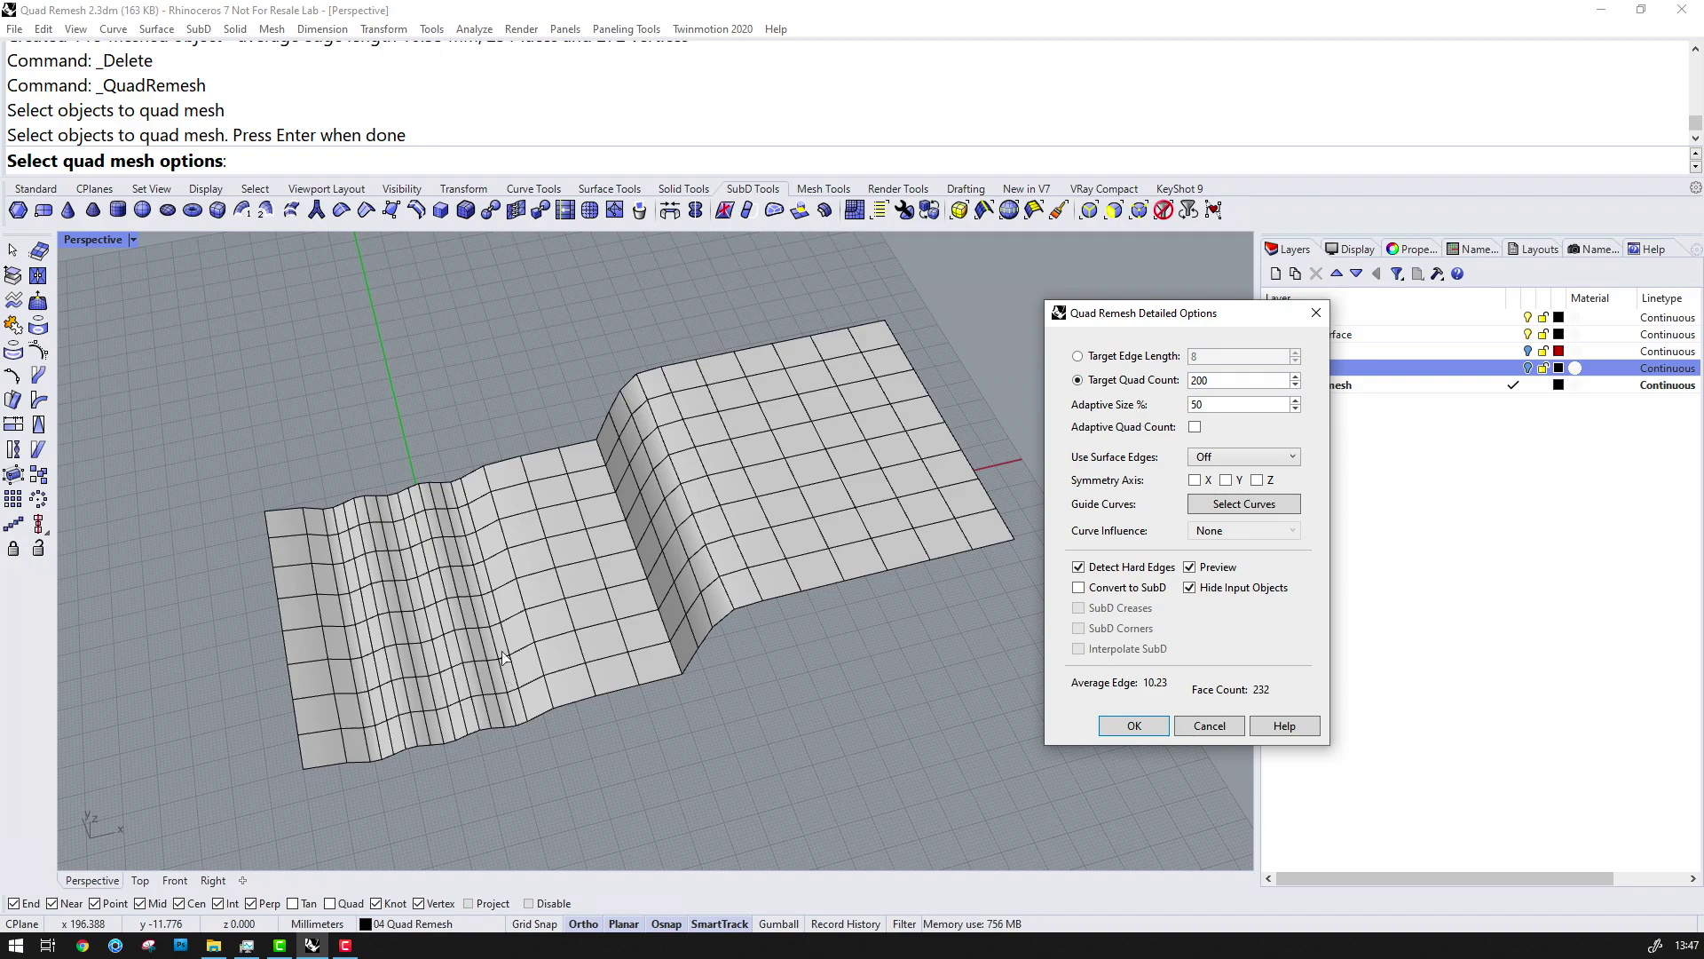
Set Adaptive Size to 80, then back to 50, and enable Adaptive Quad Count
double_click(1195, 405)
type("80")
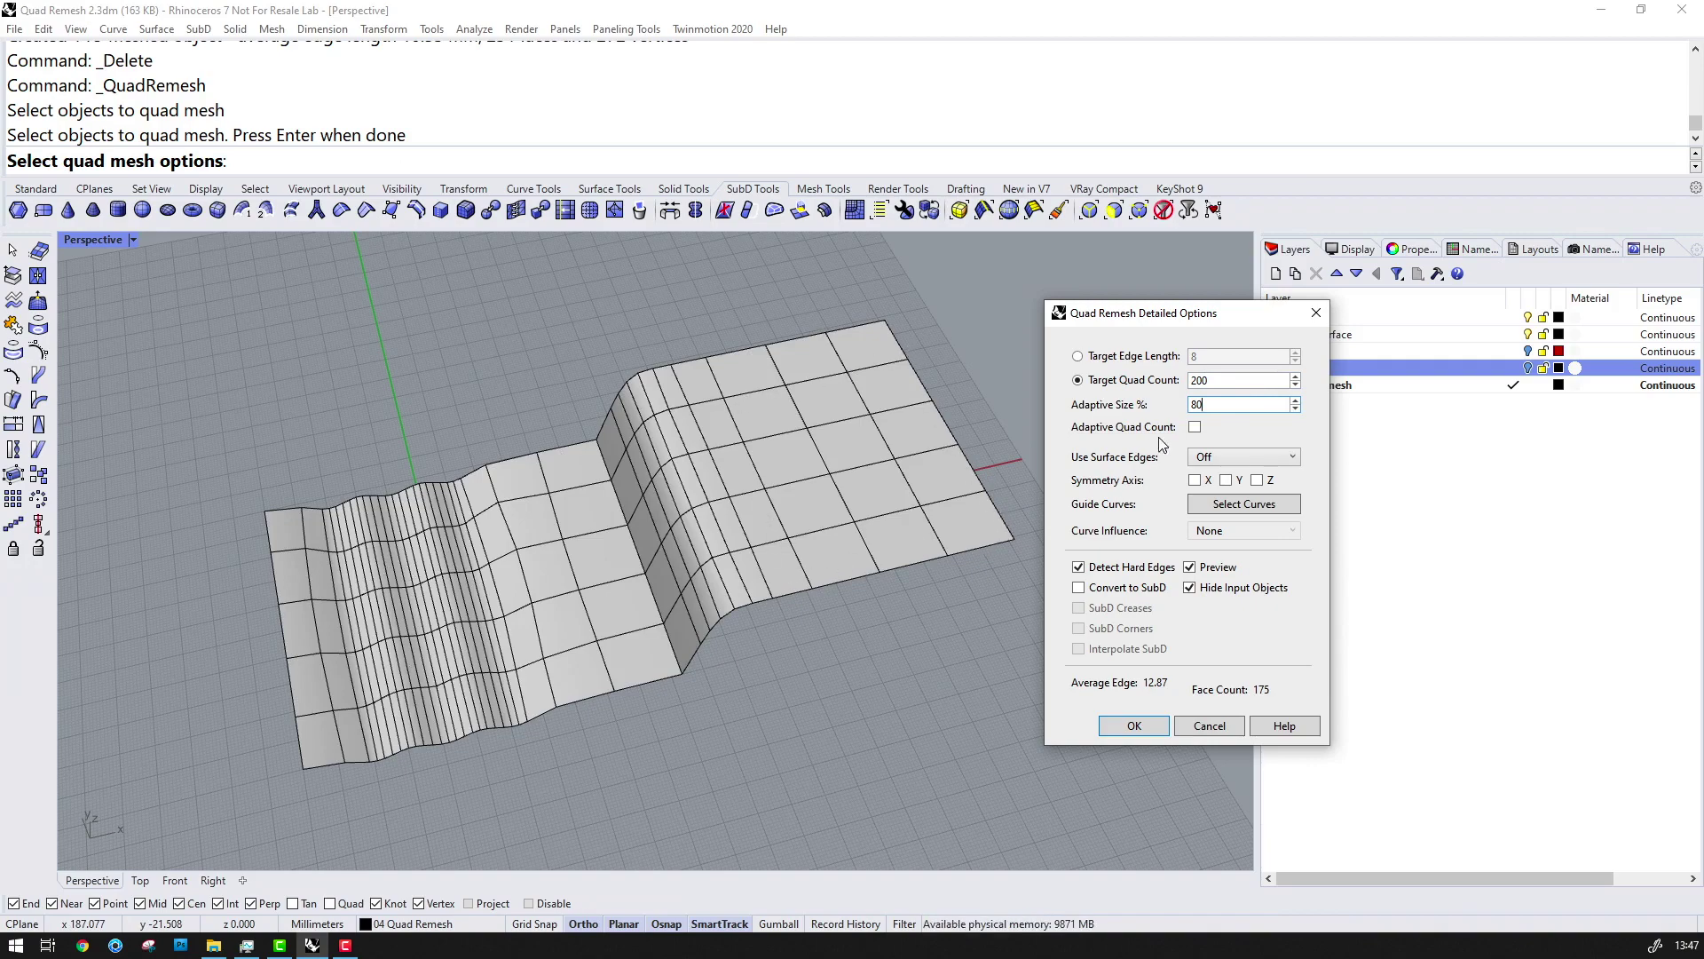
key("BackSpace")
key("BackSpace")
type("50")
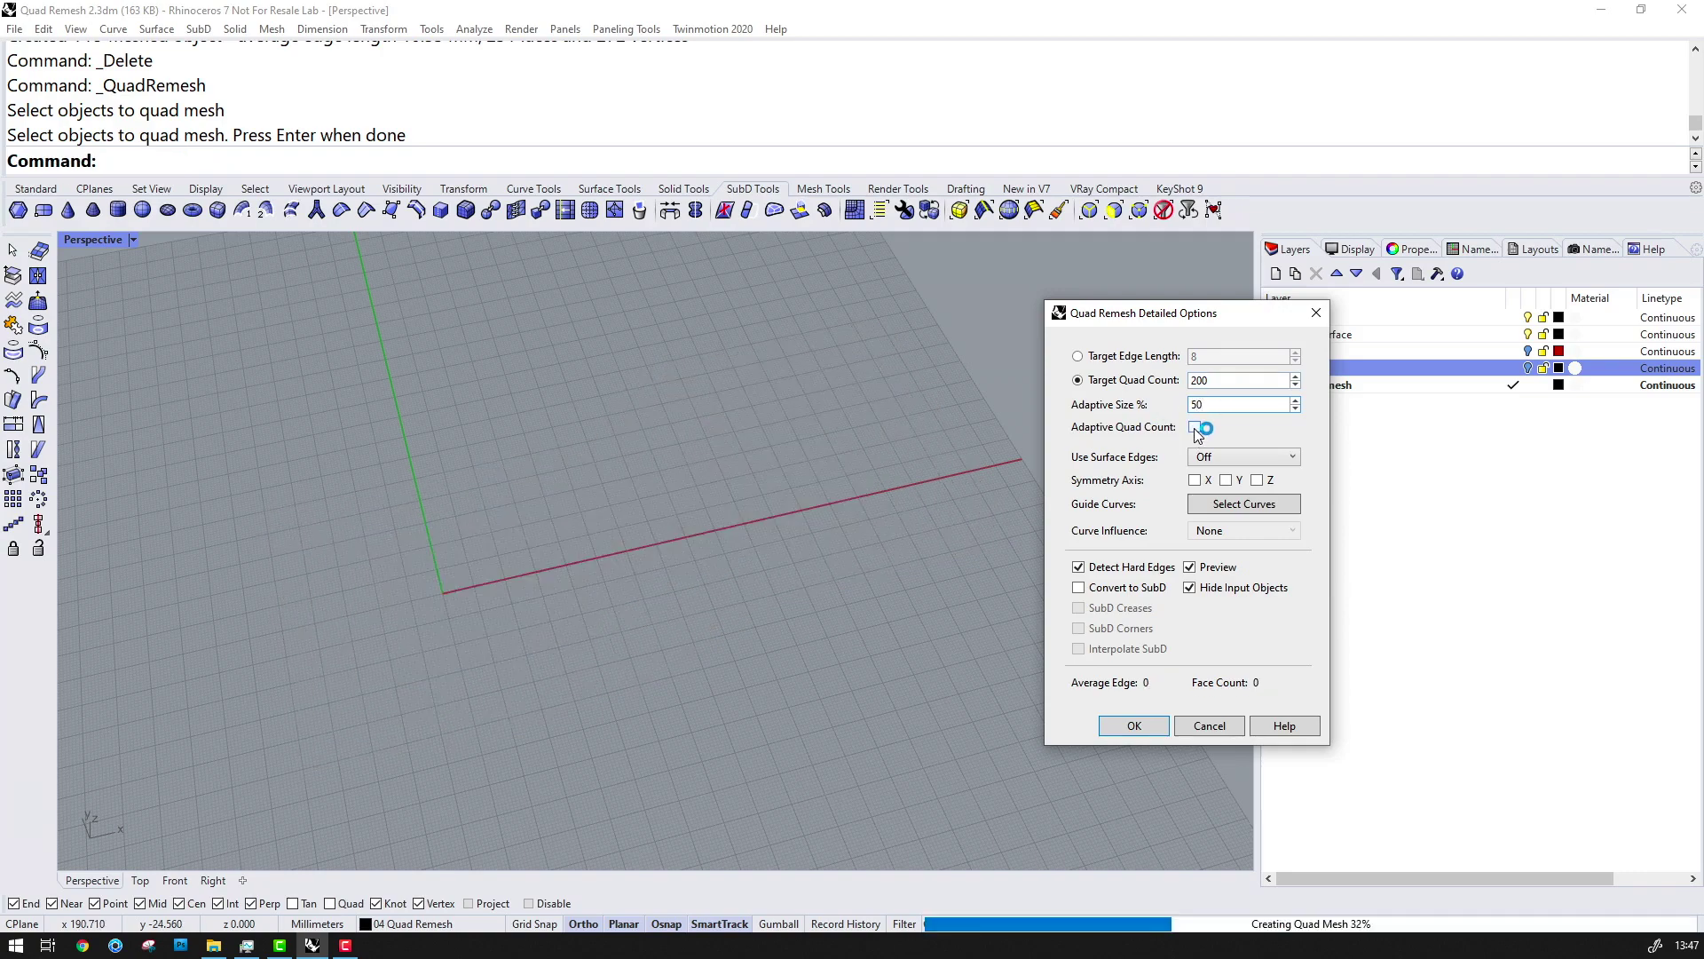
left_click(1195, 428)
left_click(1195, 427)
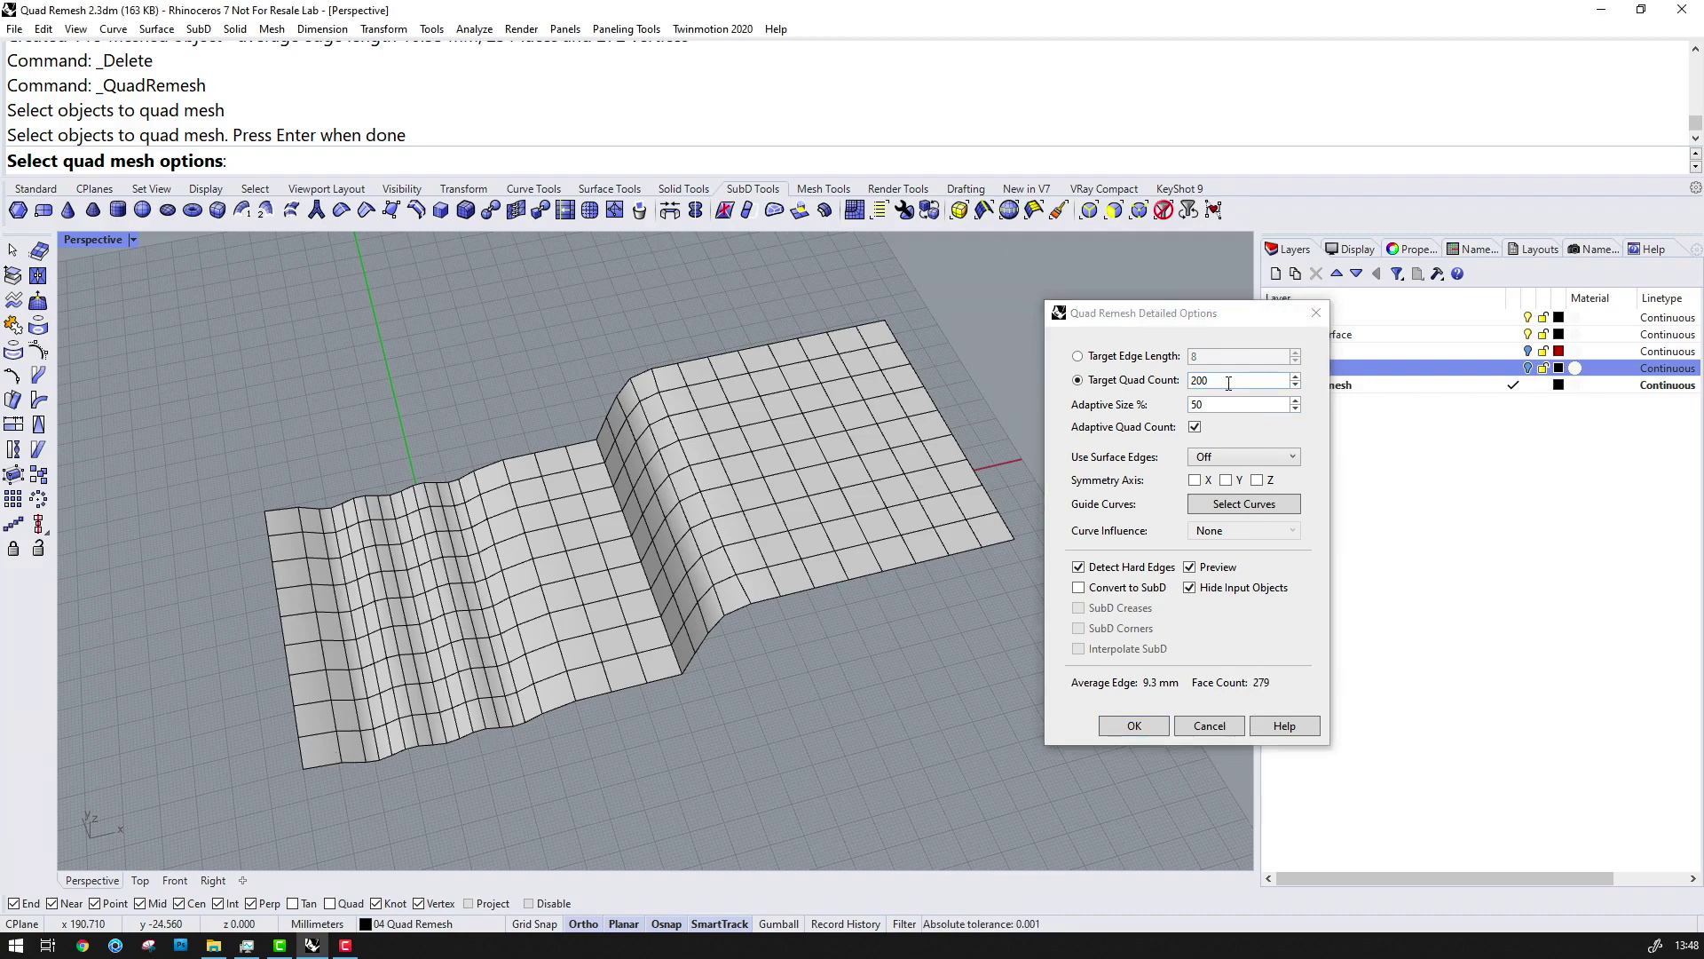
Enable Convert to SubD, SubD Creases, SubD Corners and Interpolate SubD in the detailed options
left_click(1080, 588)
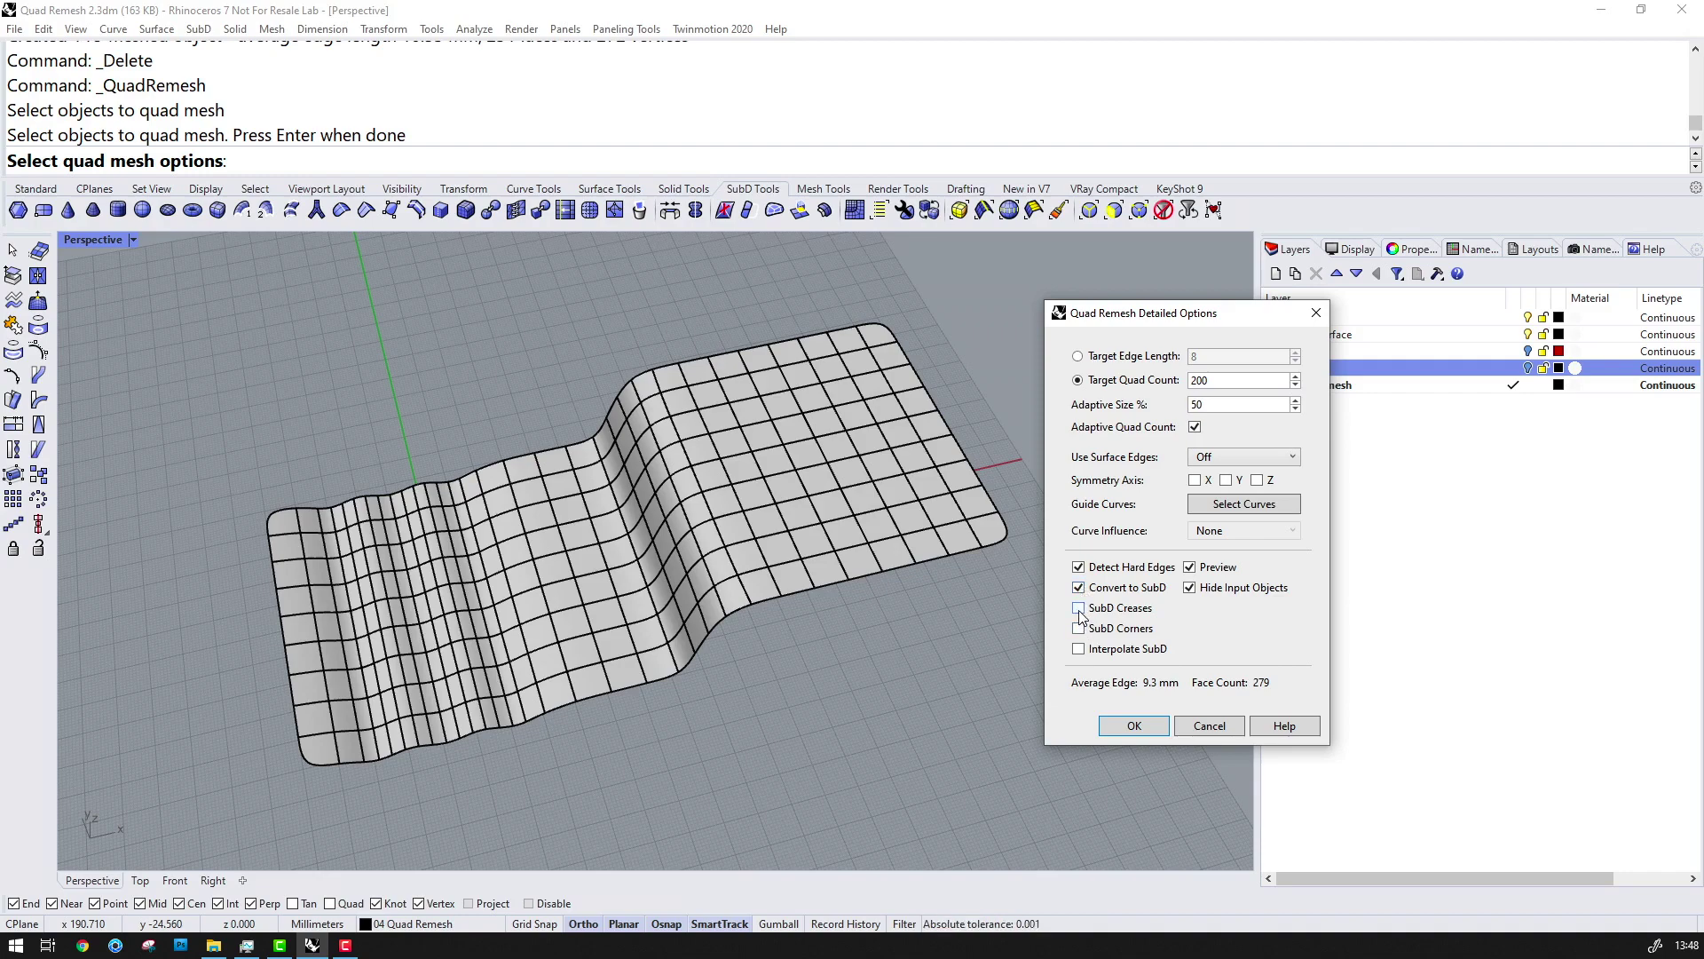
left_click(1079, 609)
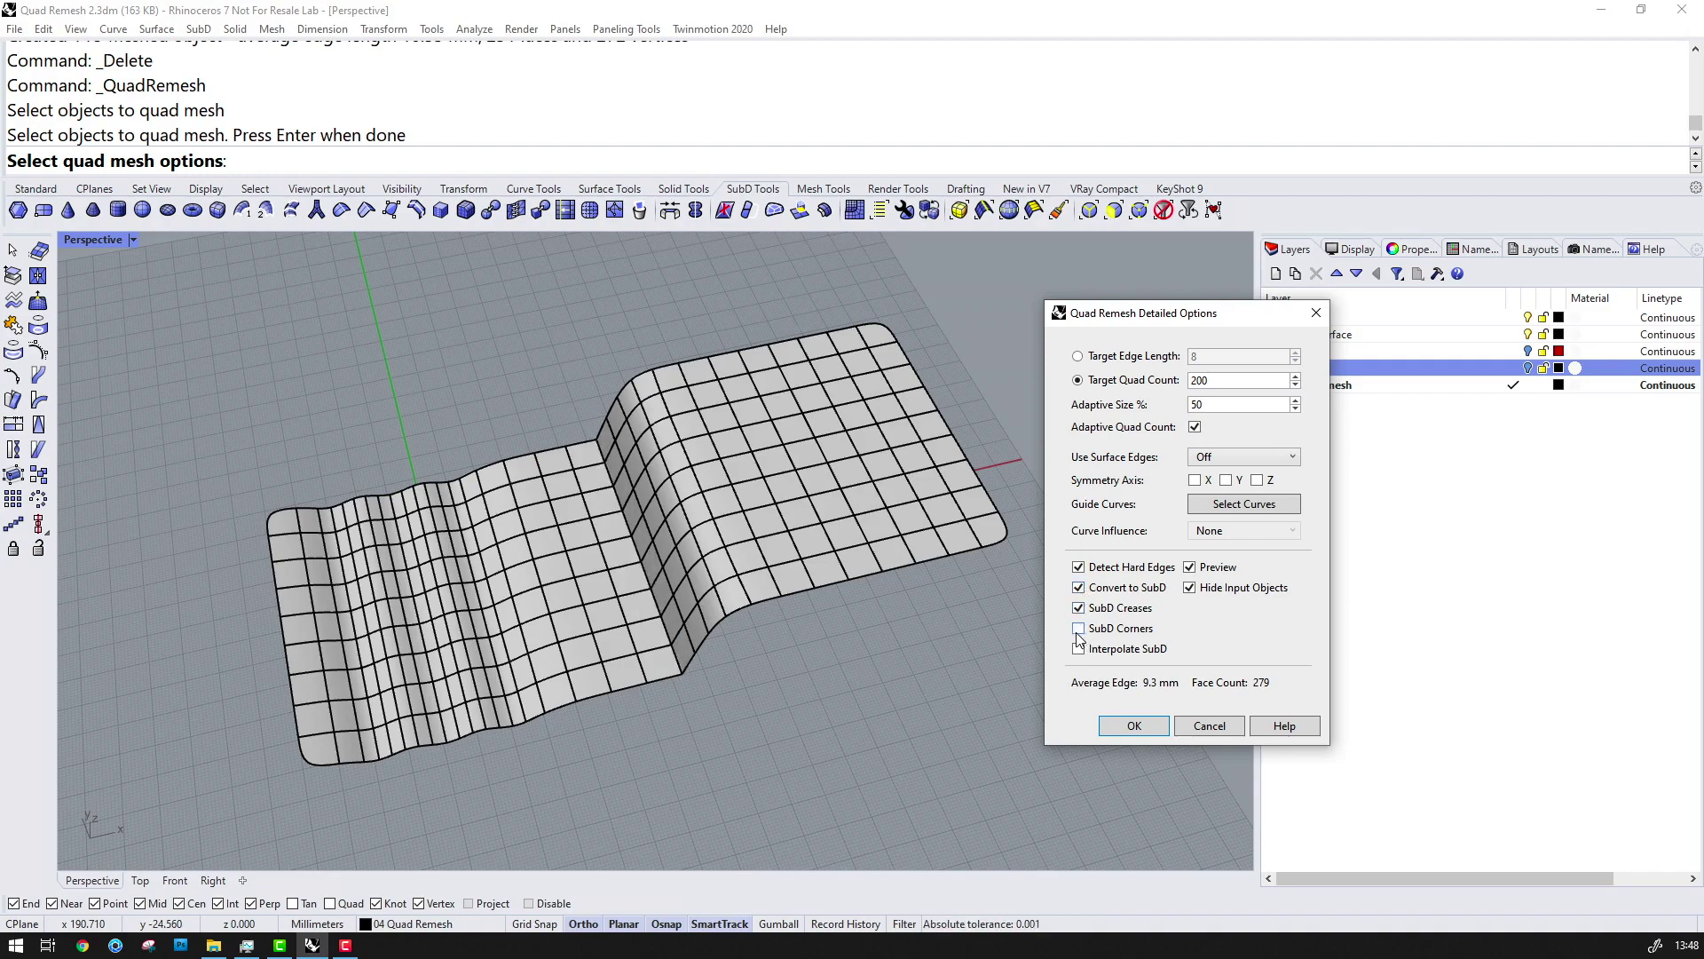
left_click(1080, 630)
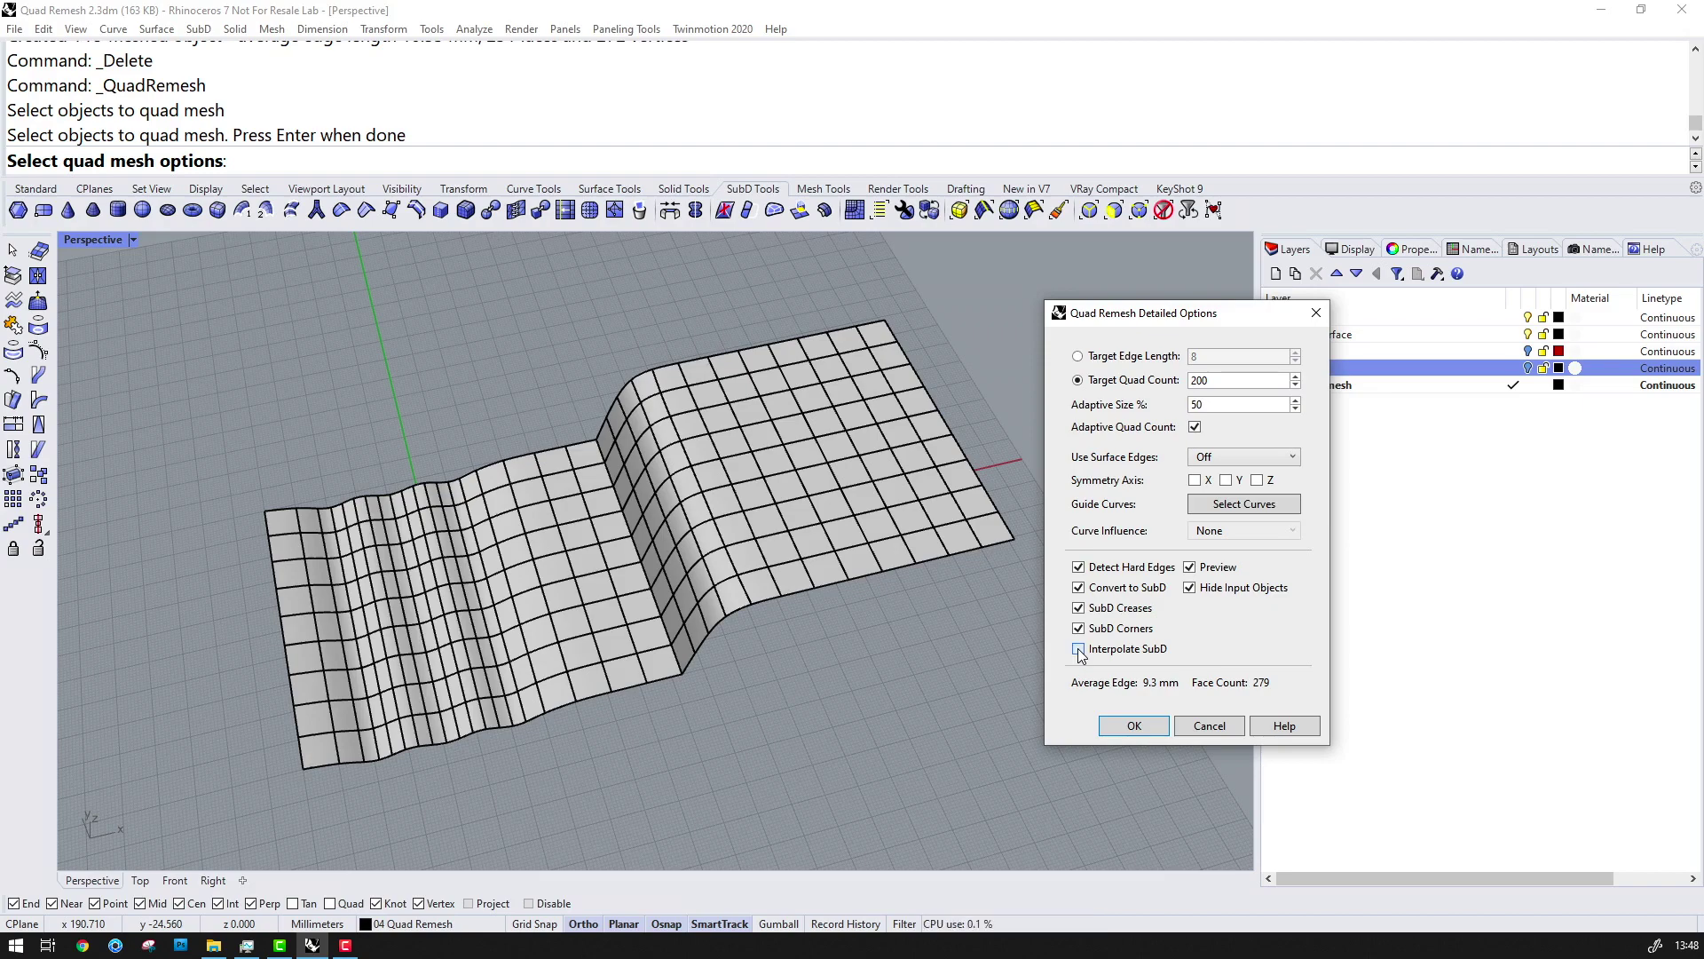
left_click(1079, 651)
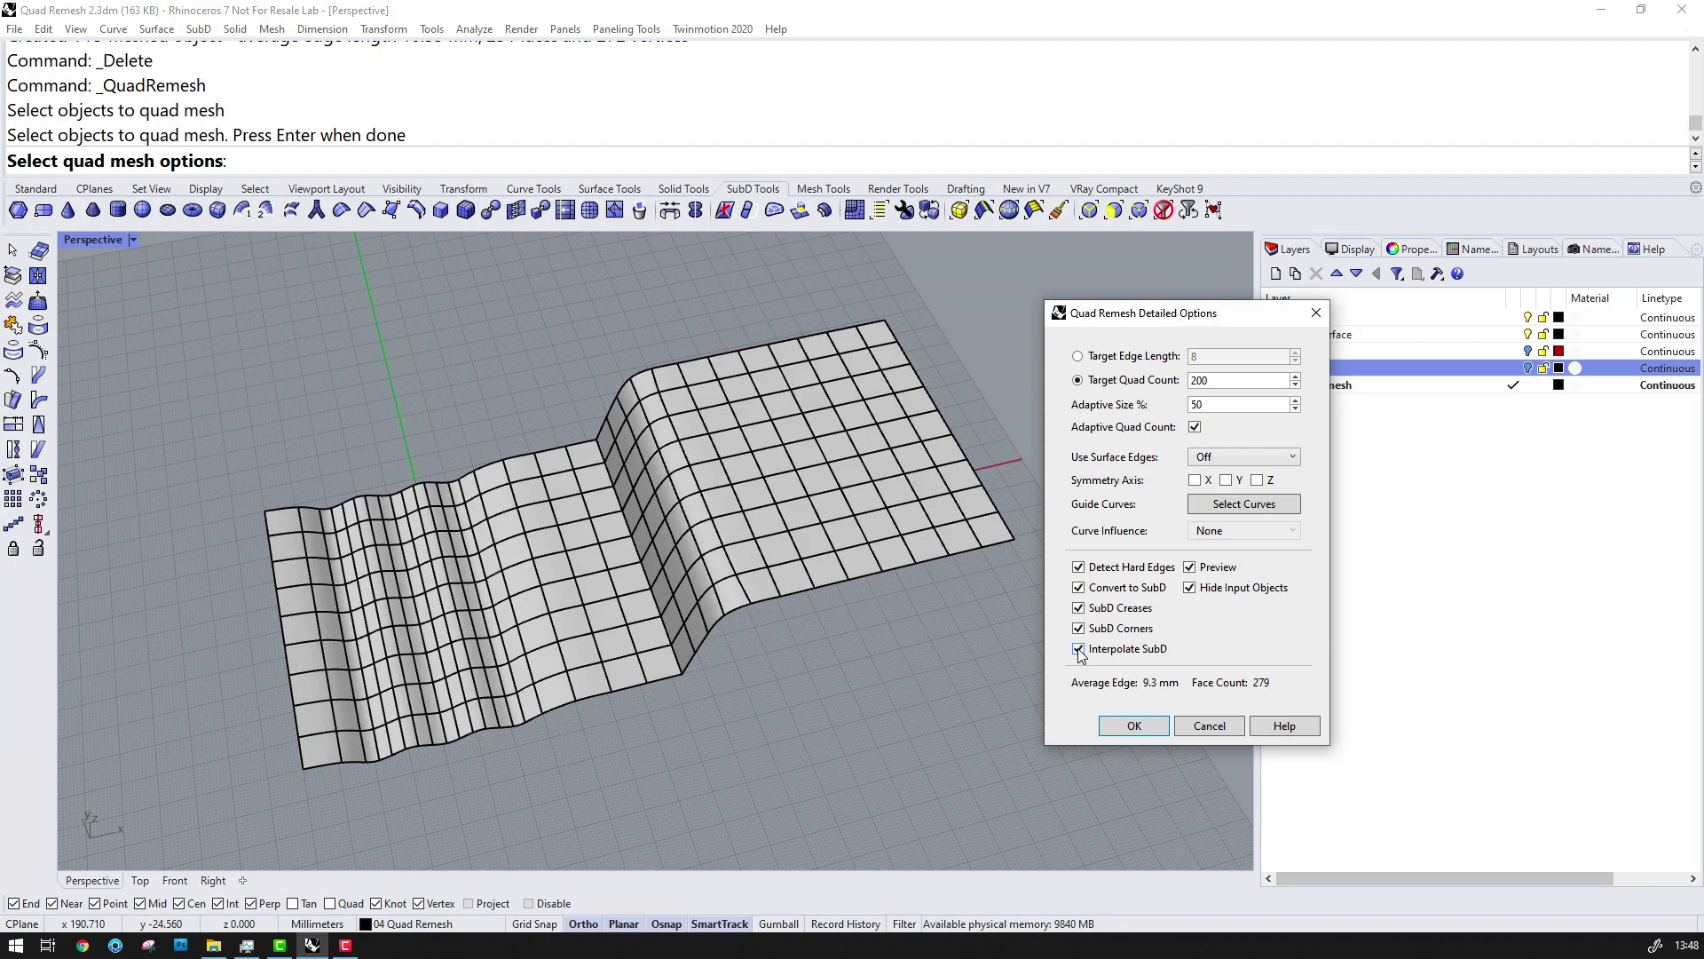
left_click_drag(1154, 312, 1120, 399)
Show the Curves layer and pick the three circles as guide curves
left_click(1527, 351)
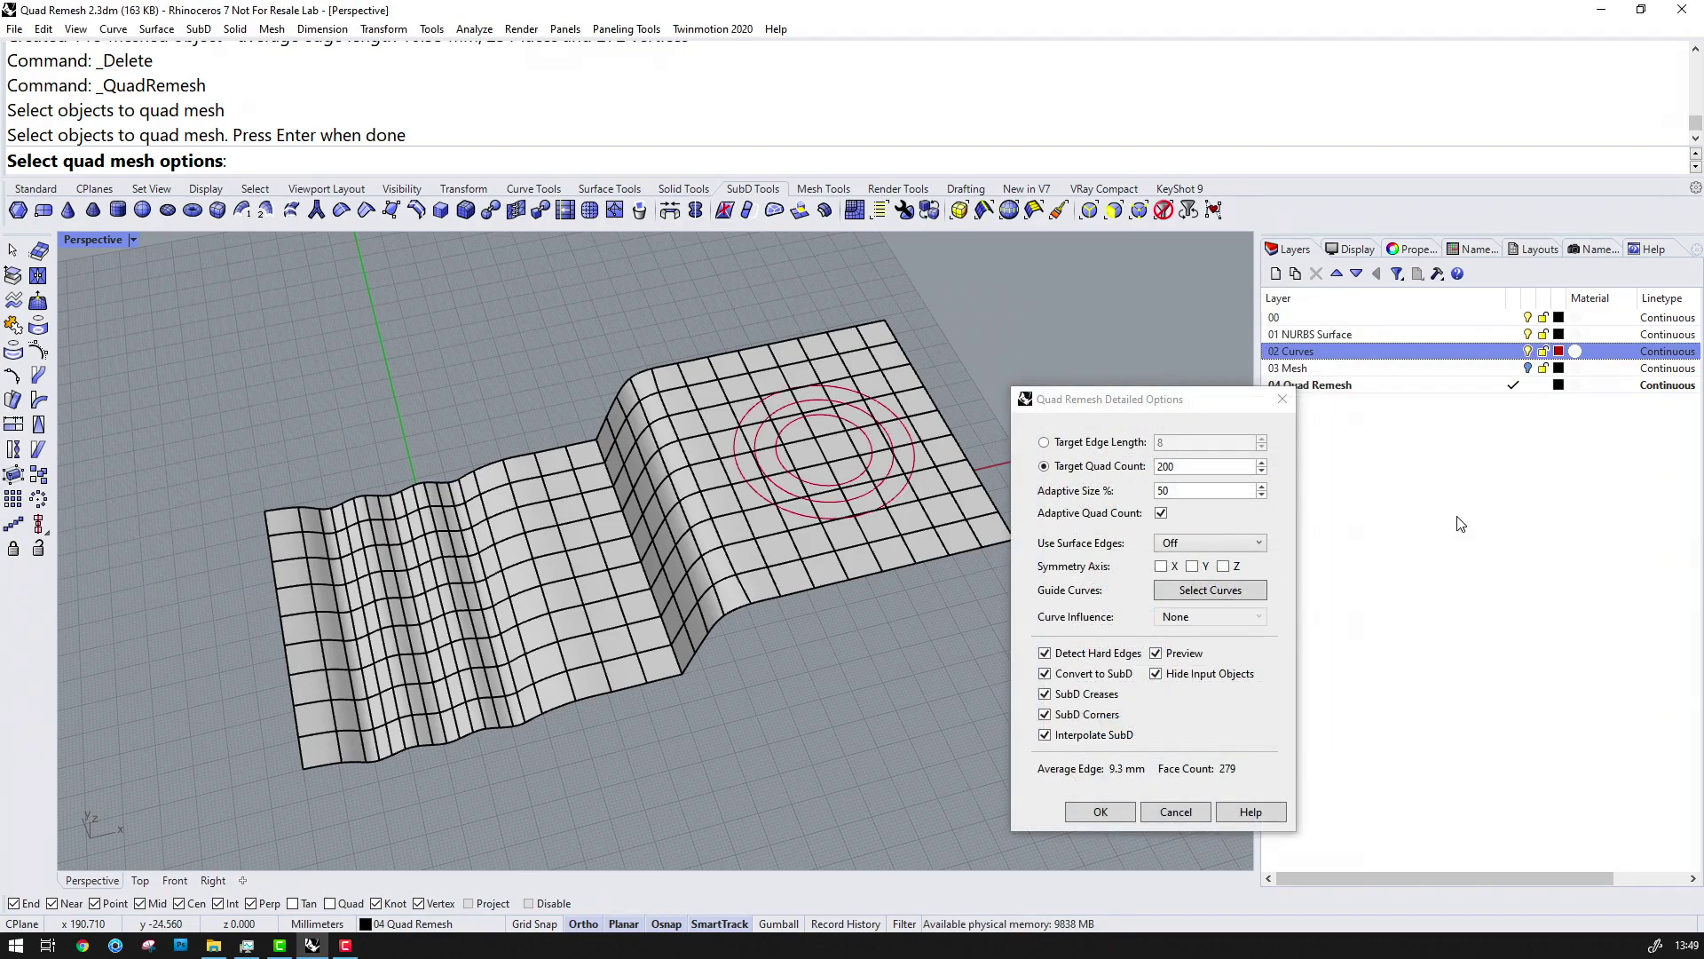
left_click(1203, 592)
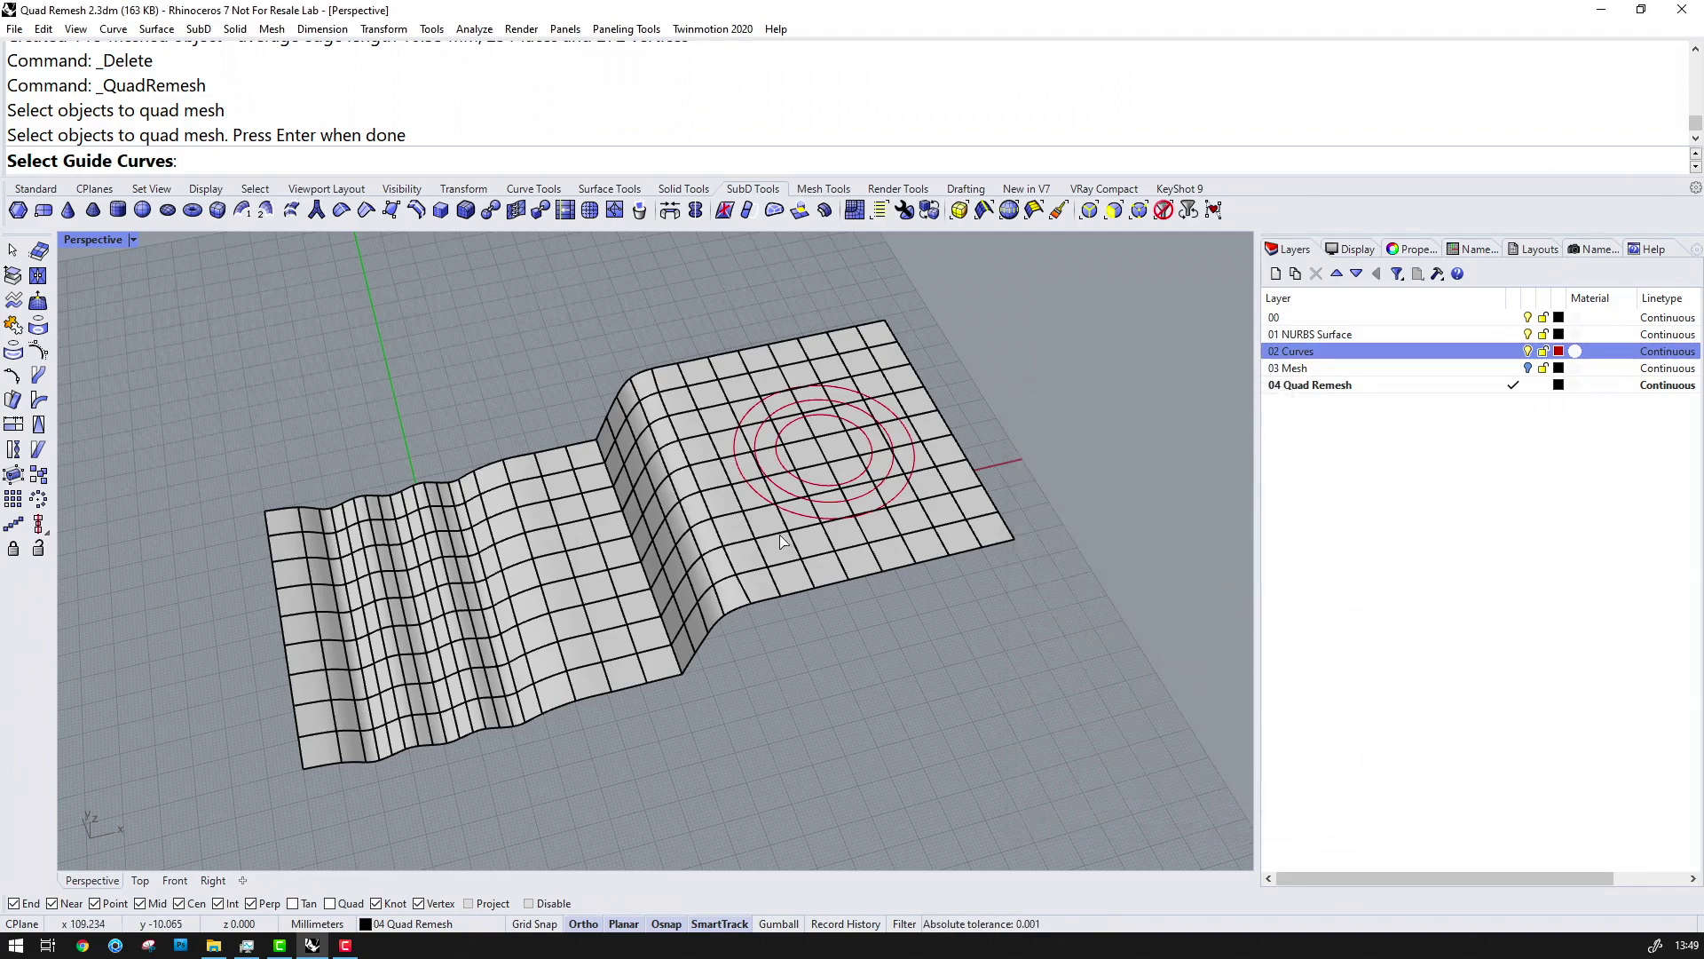
left_click(799, 521)
left_click(827, 503)
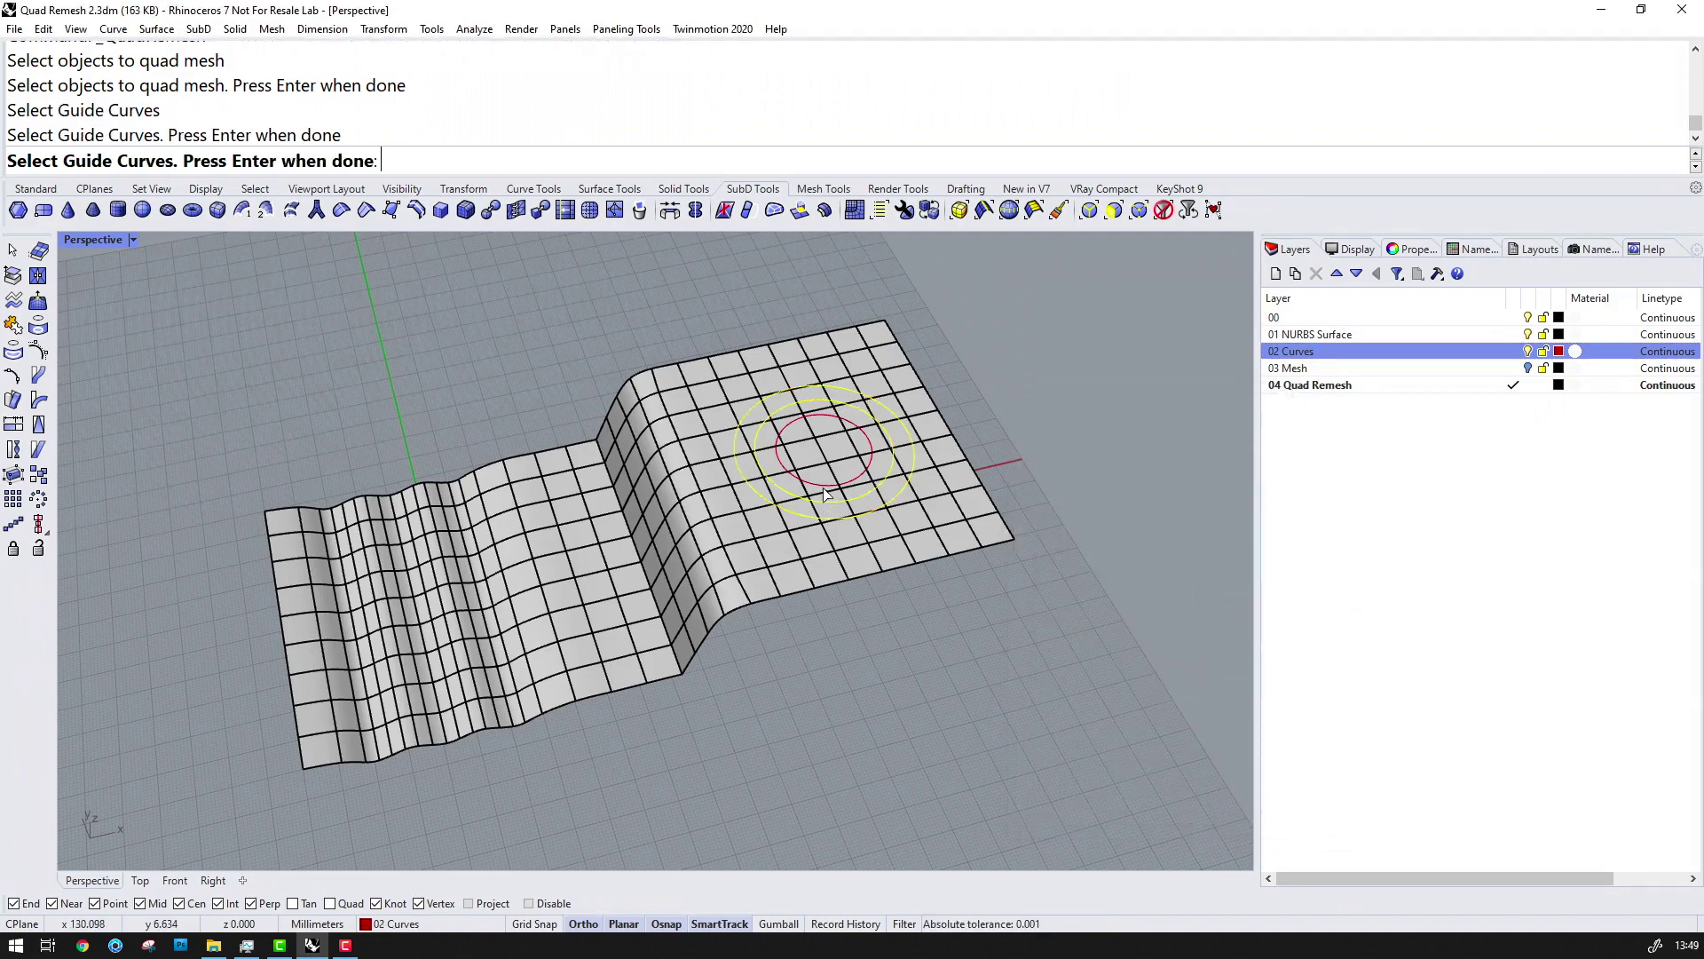
left_click(825, 492)
key("Return")
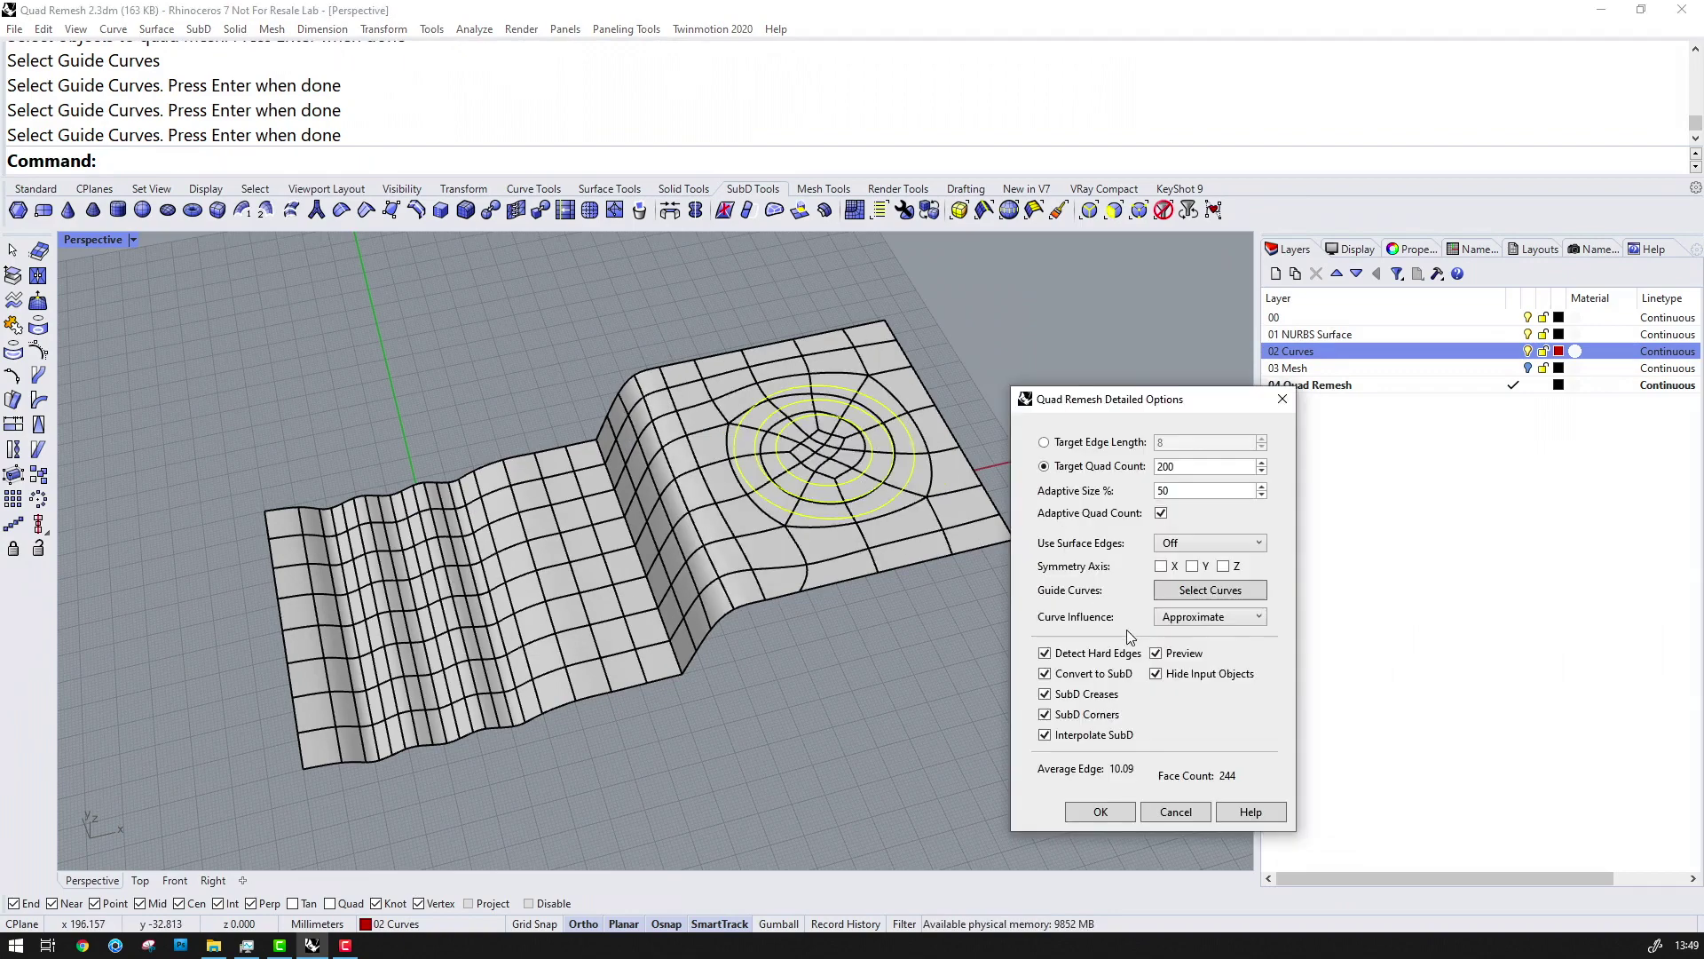
Set Curve Influence to Create Edge Ring, enable X symmetry and create the SubD
left_click(1205, 619)
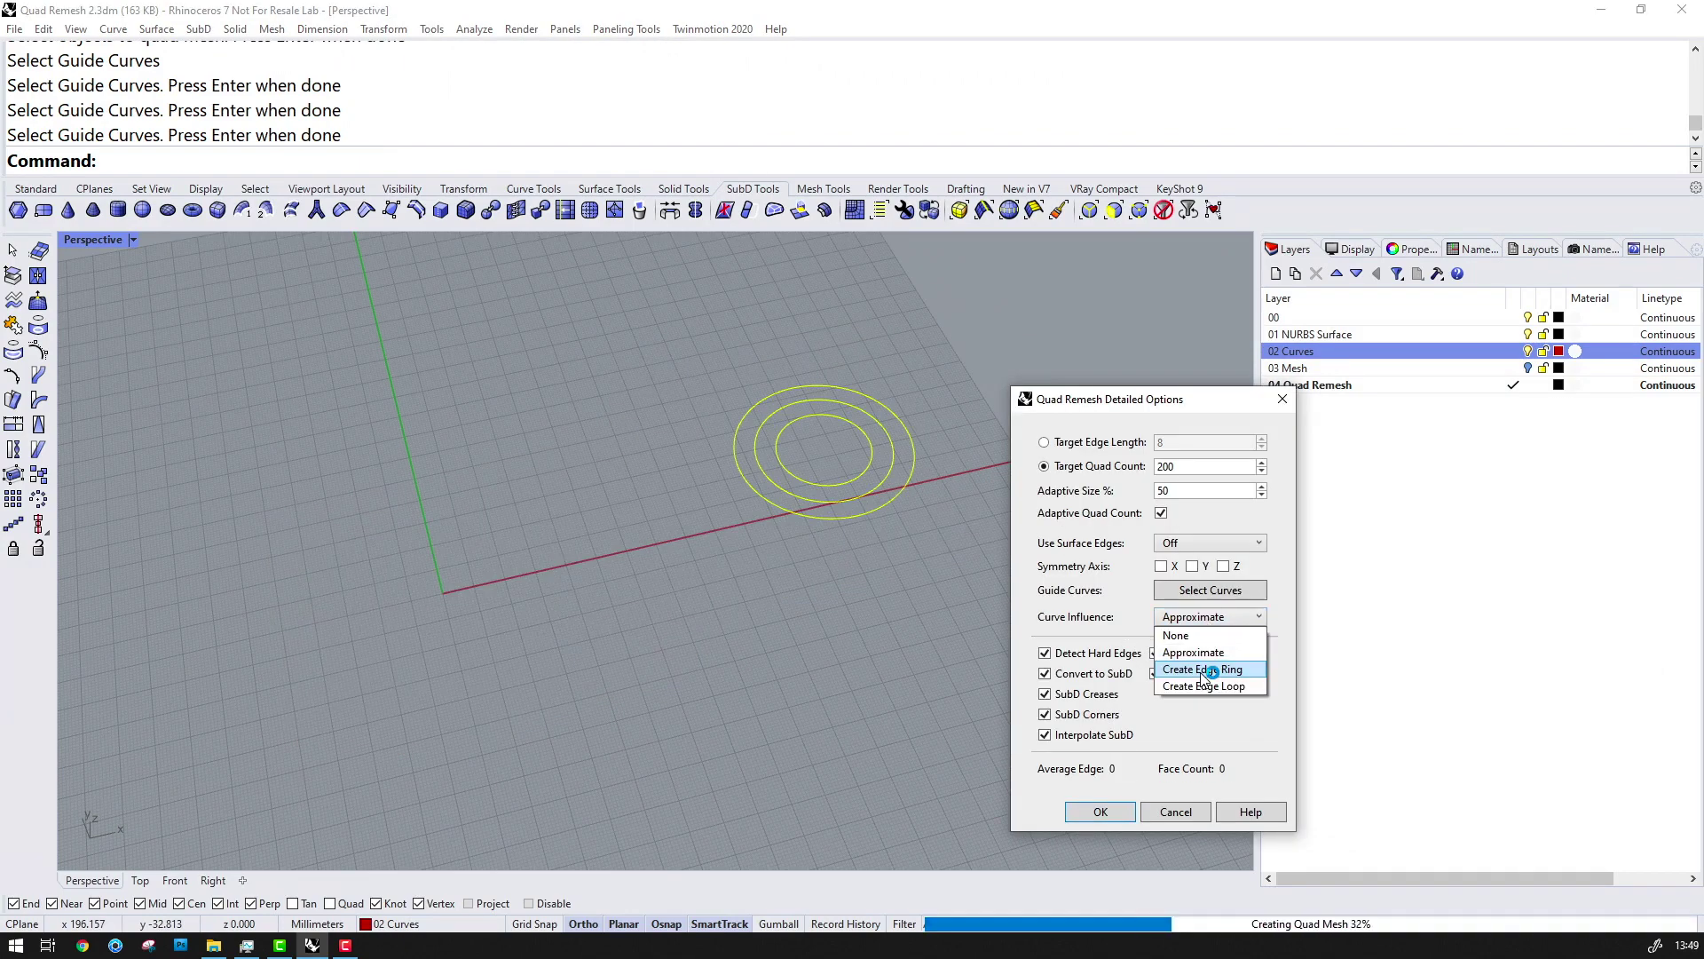
left_click(1204, 671)
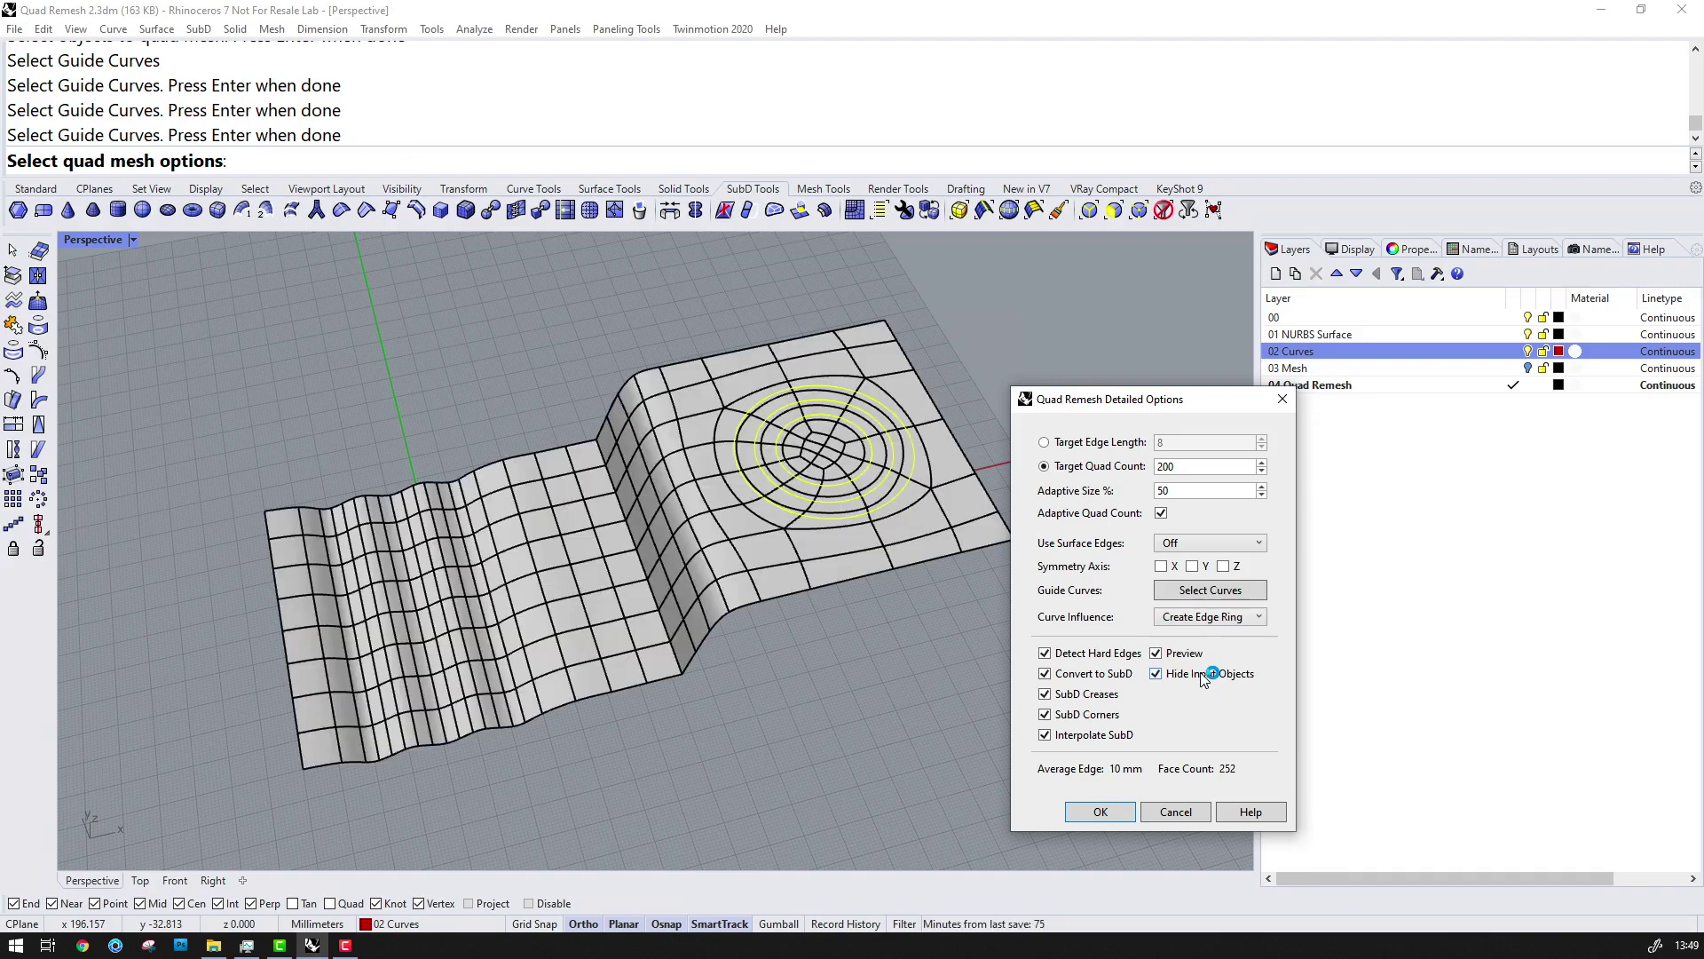
left_click(1162, 566)
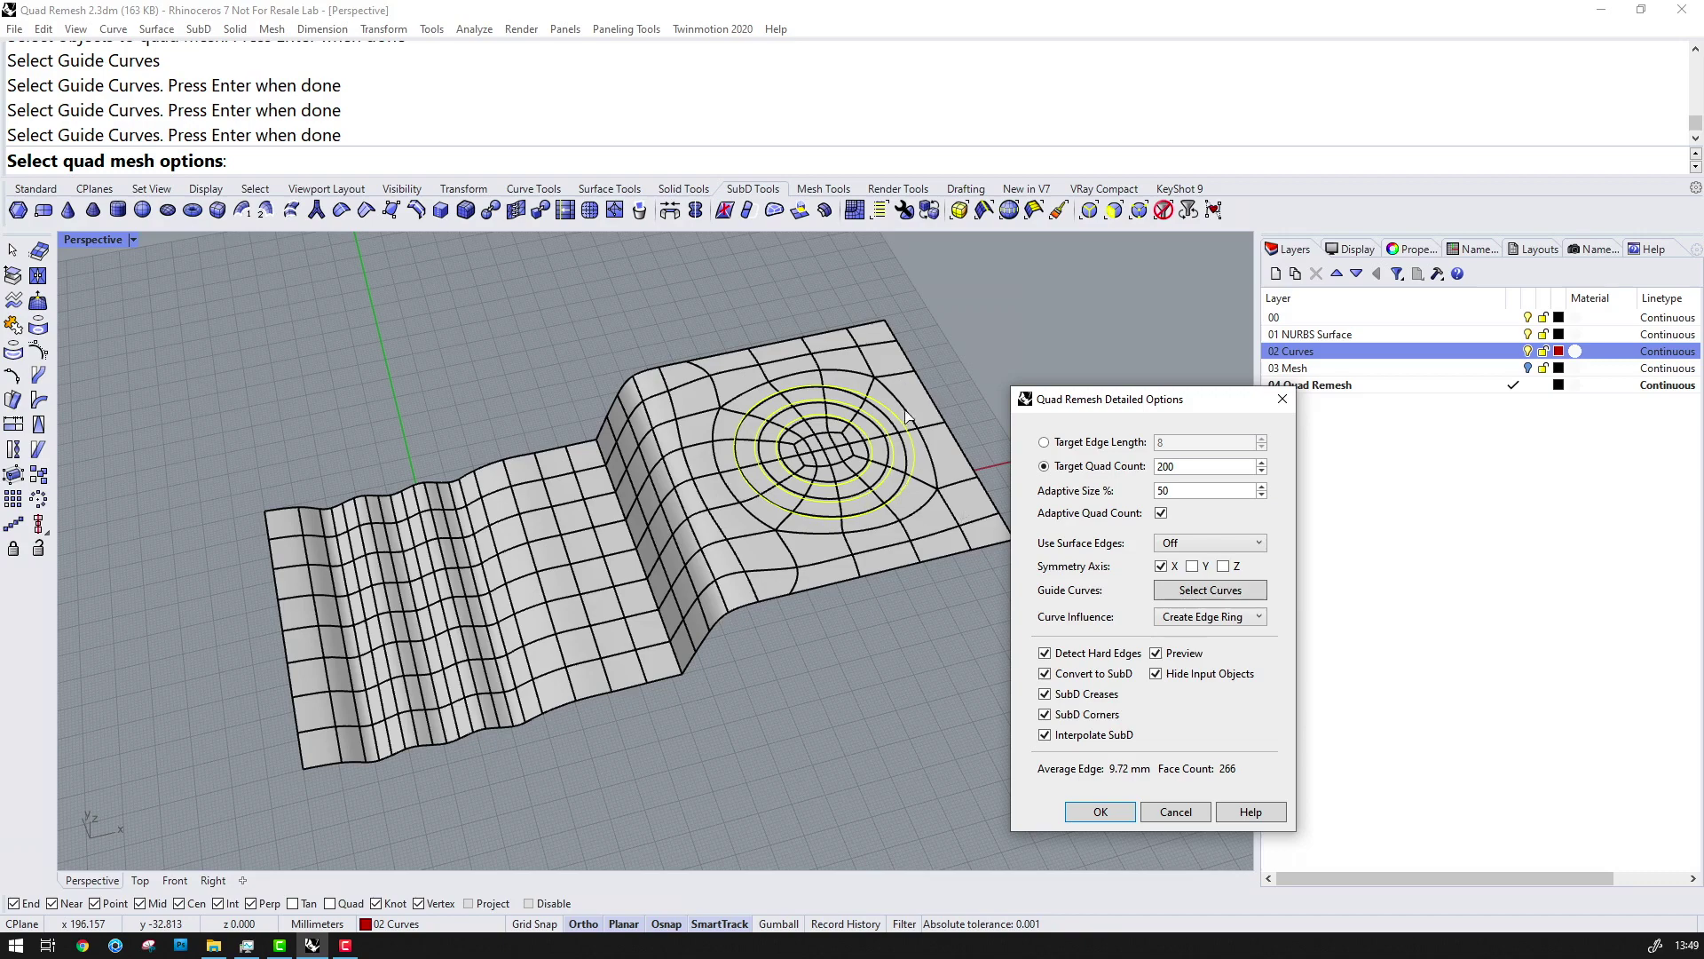
key("Return")
Move the new SubD onto layer 04 Quad Remesh and hide the NURBS Surface and Curves layers
right_click(1307, 384)
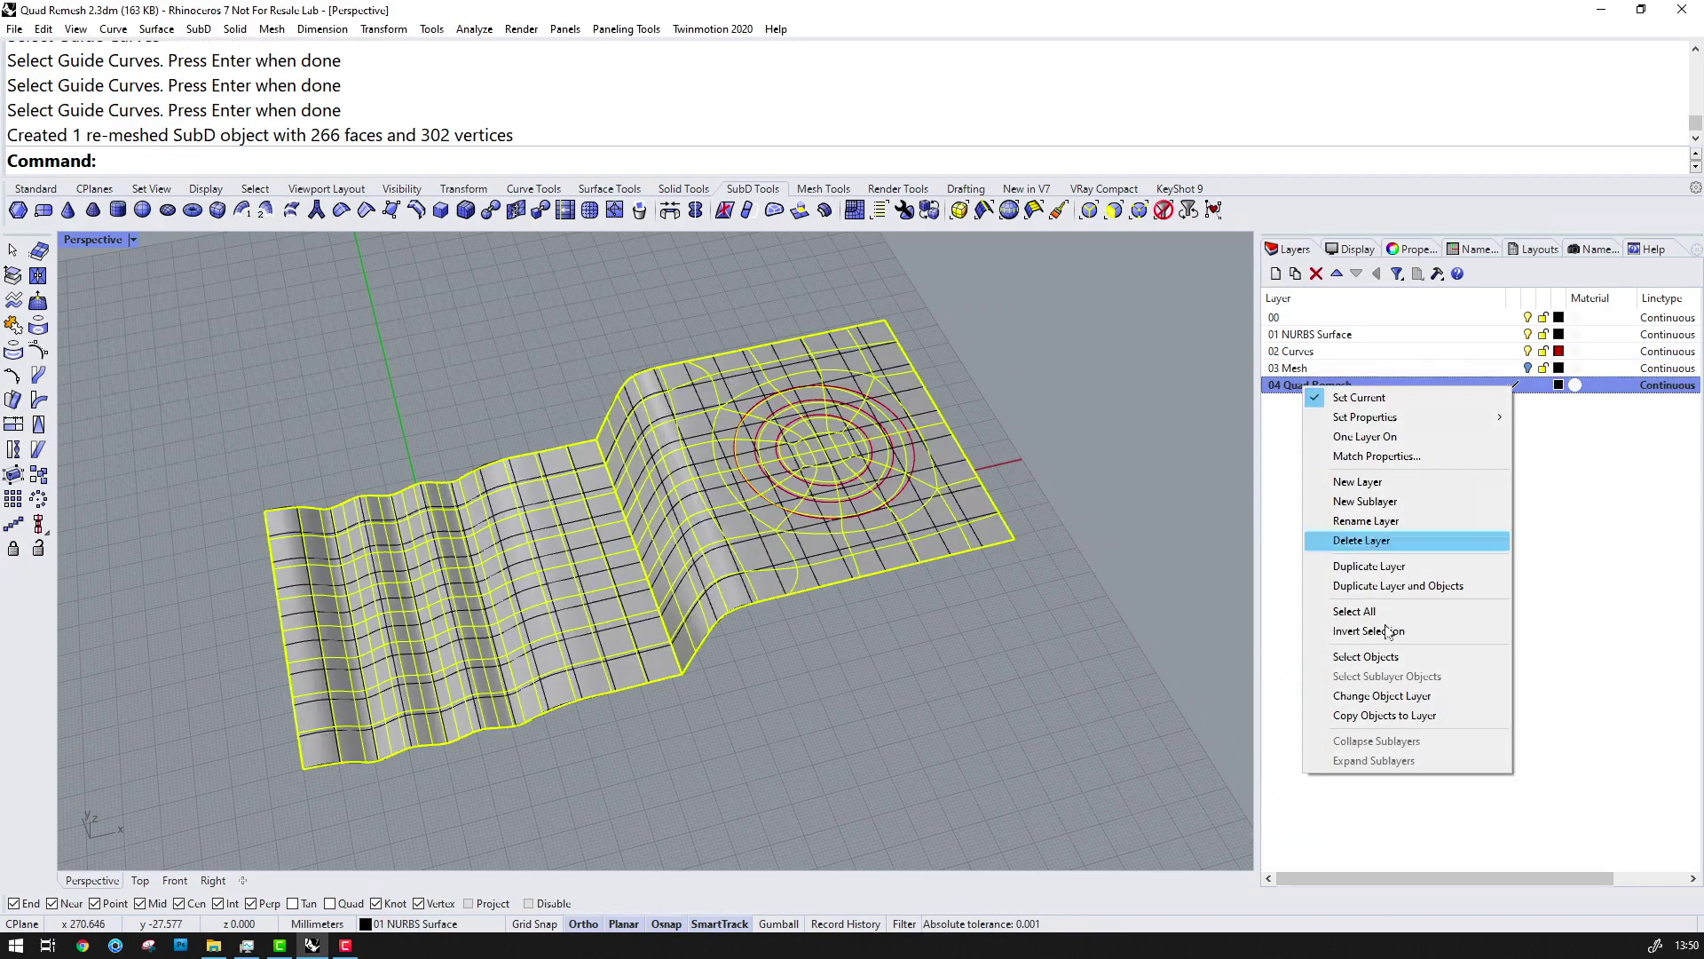
left_click(1406, 695)
left_click(1528, 351)
left_click(1528, 334)
left_click(1528, 317)
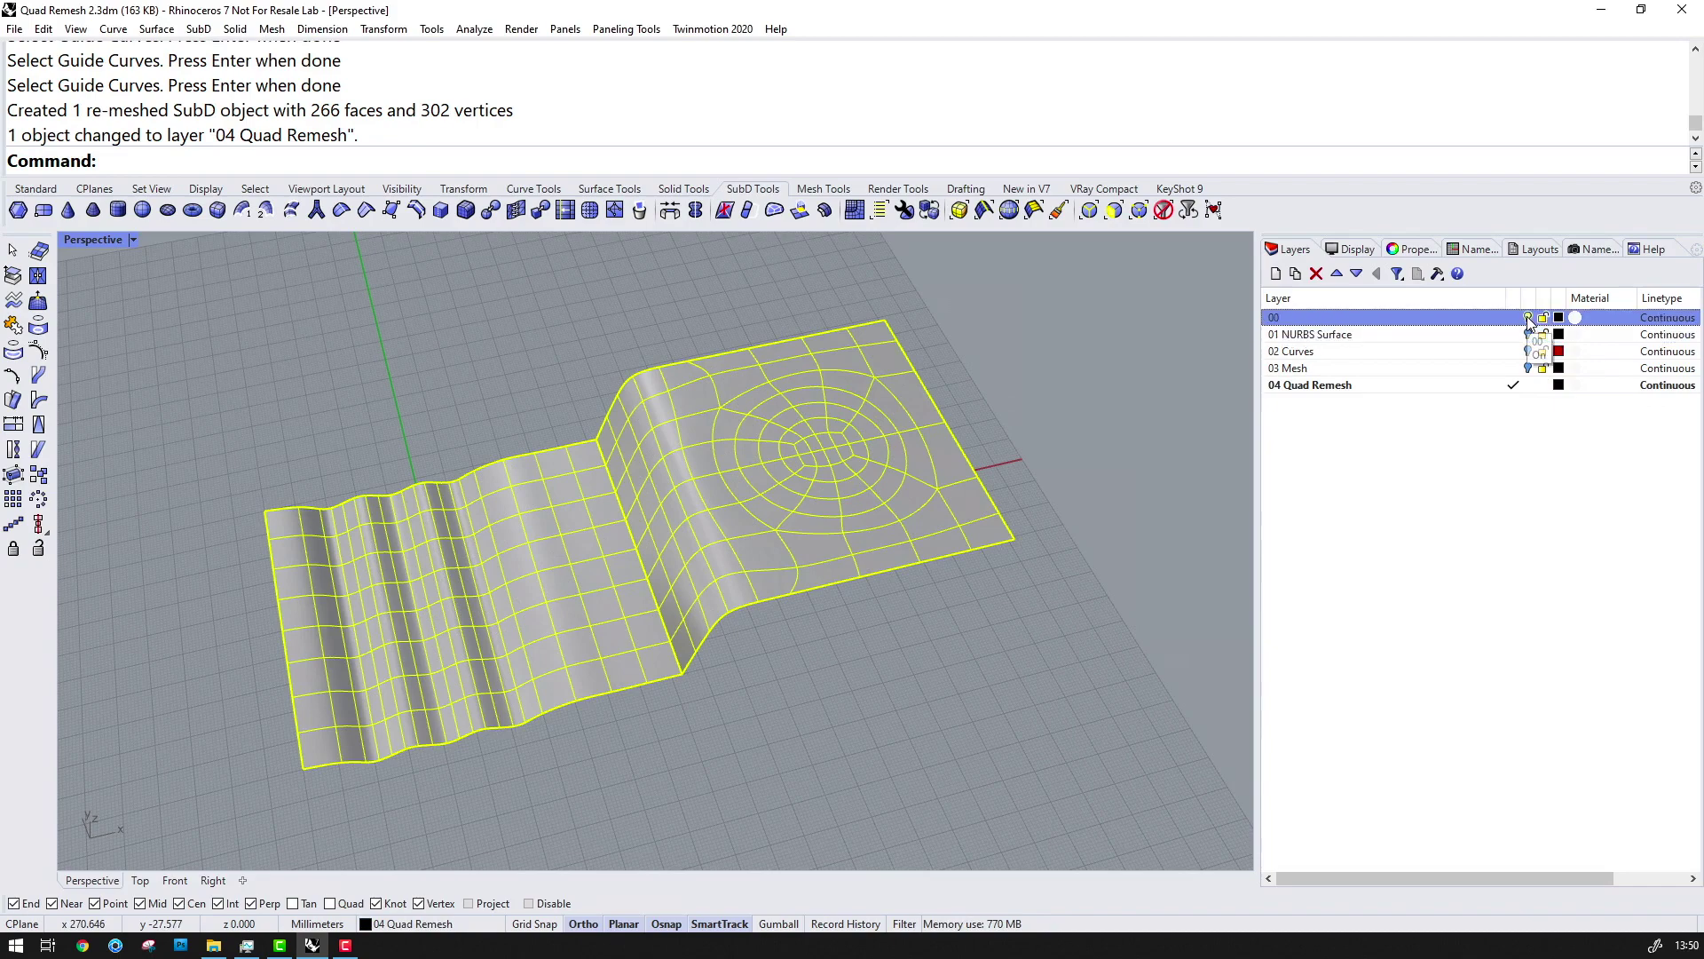
Select the centre circular edge loop and drag it down into a dent
left_click(929, 777)
key("ctrl+a")
left_click(778, 923)
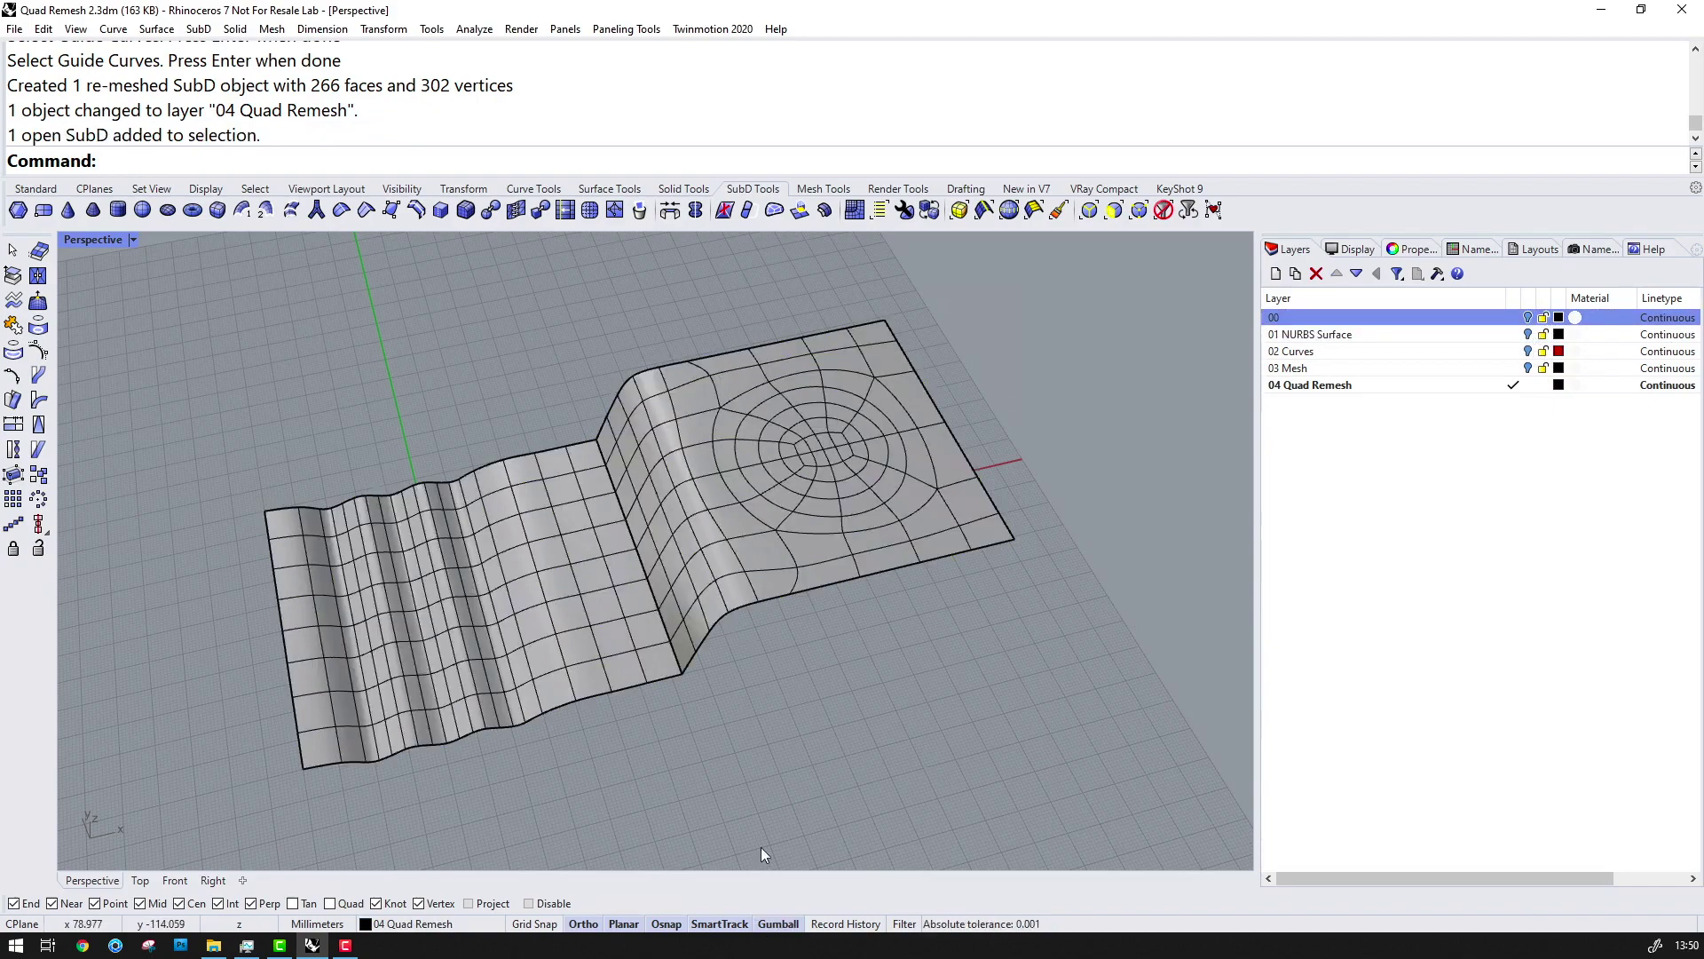
double_click(818, 502)
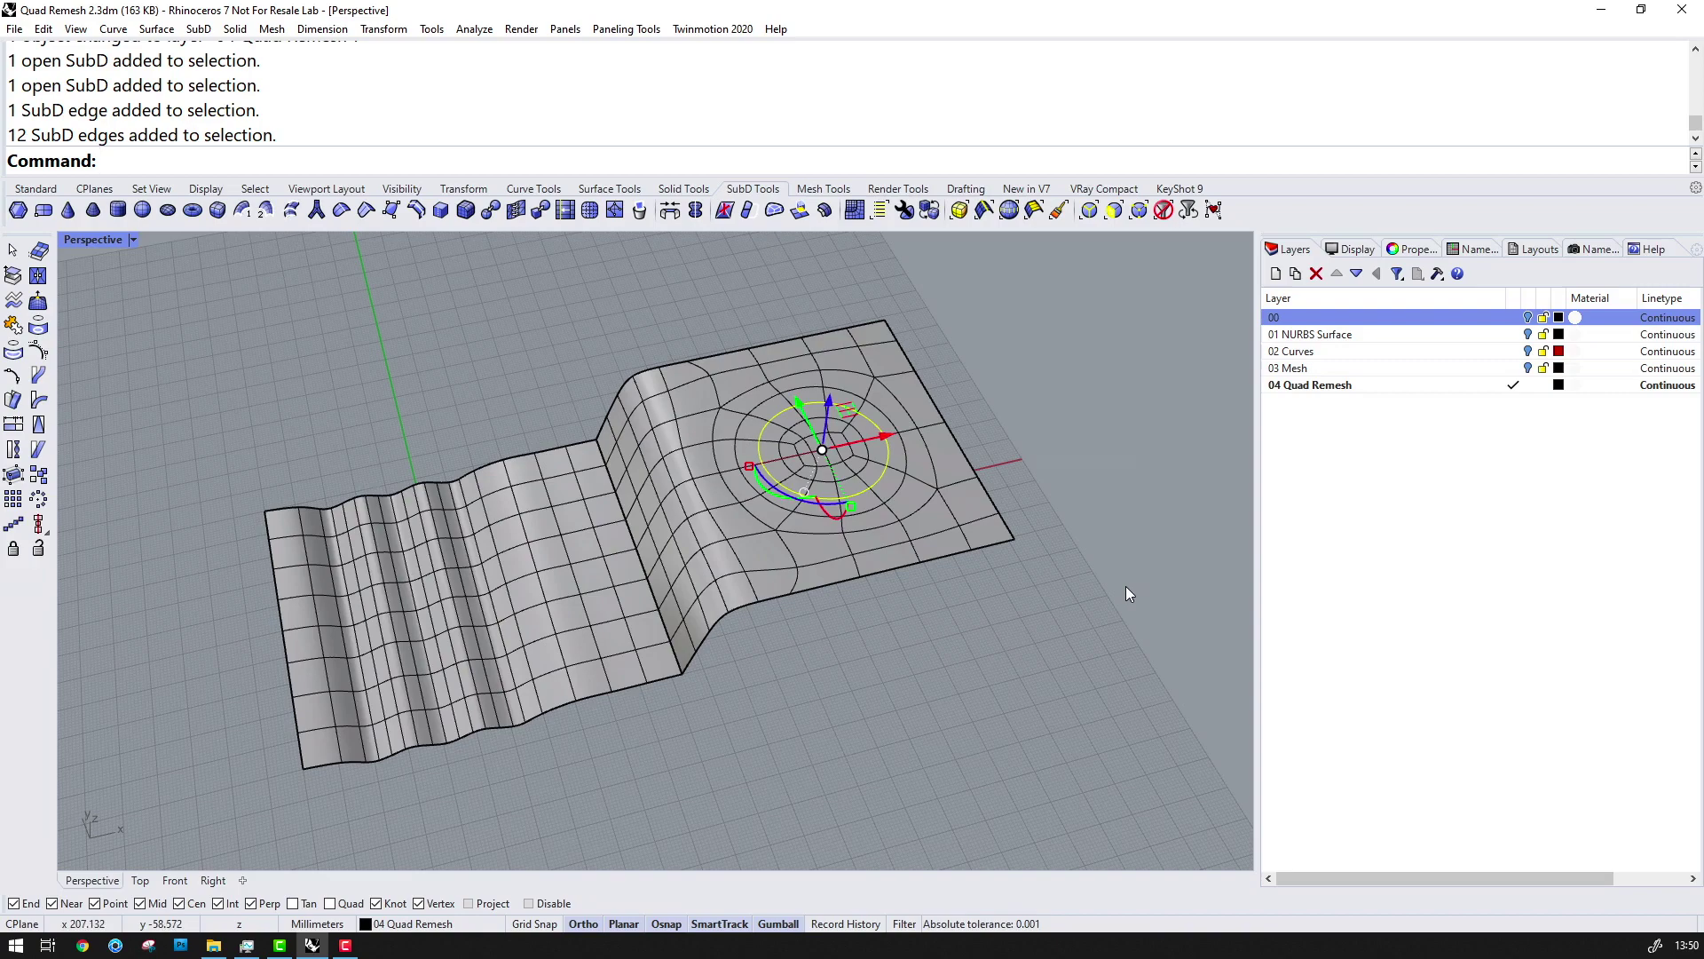
left_click_drag(829, 396, 830, 396)
Switch the viewport to the AKA display mode and orbit around the dented surface
left_click(1067, 339)
left_click(132, 240)
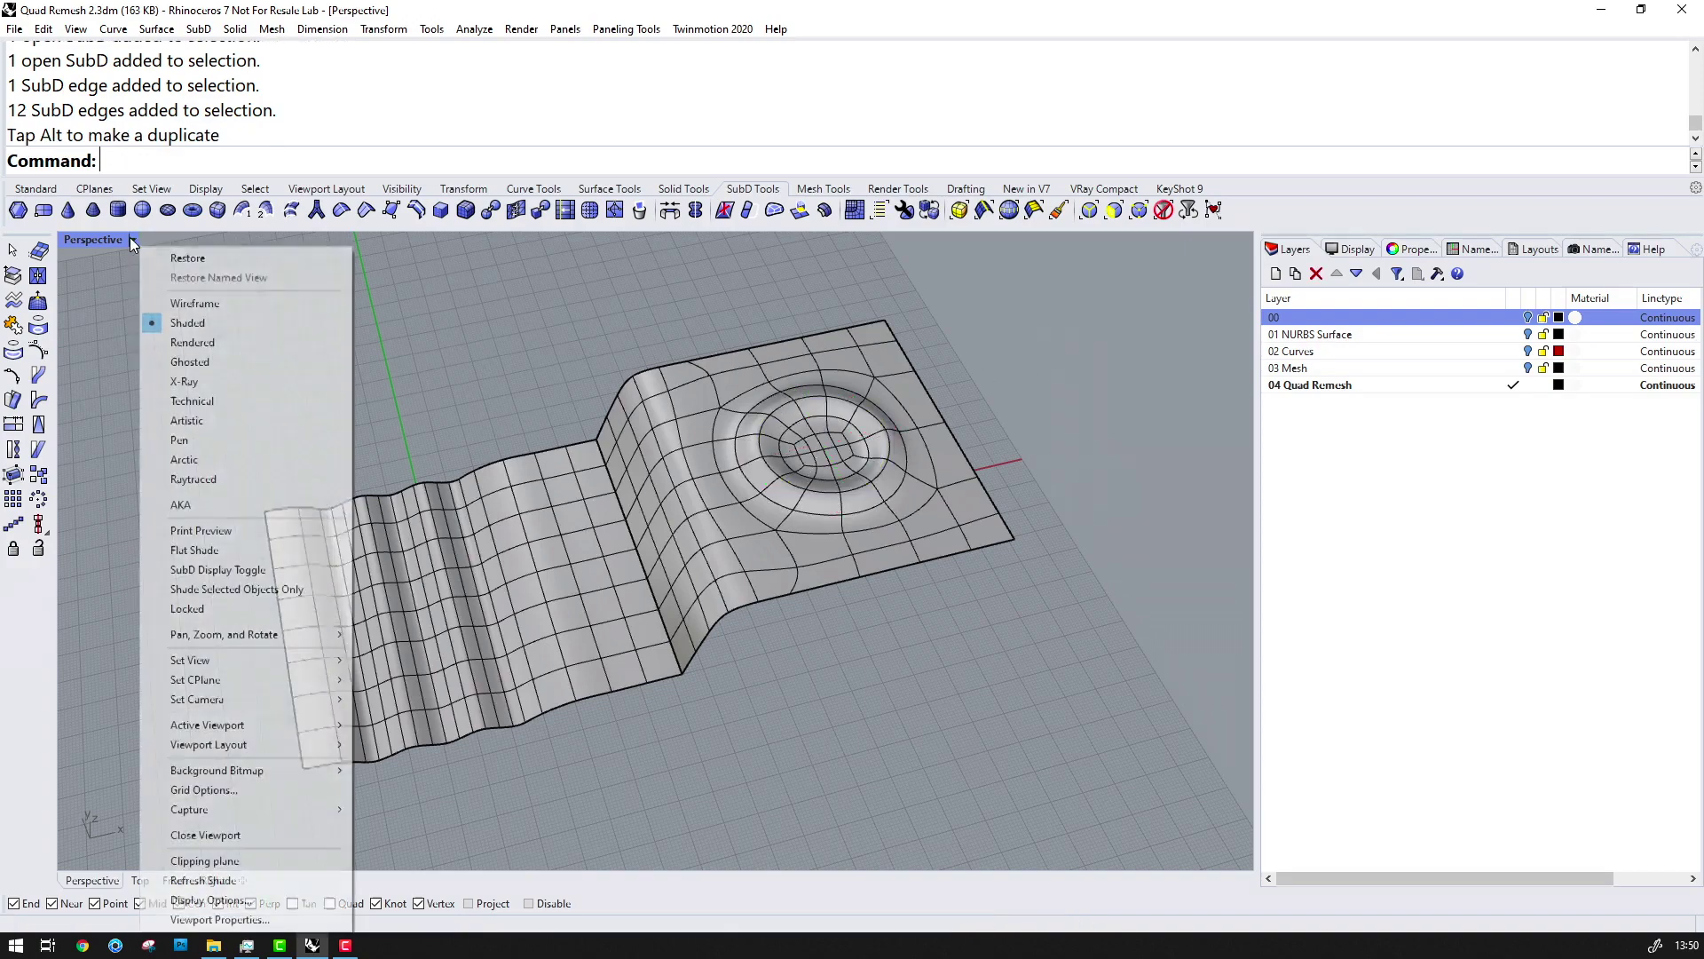
left_click(214, 505)
mouse_move(707, 583)
right_mouse_down()
mouse_move(708, 533)
mouse_move(677, 742)
mouse_move(701, 622)
mouse_move(696, 722)
mouse_move(704, 583)
right_mouse_up()
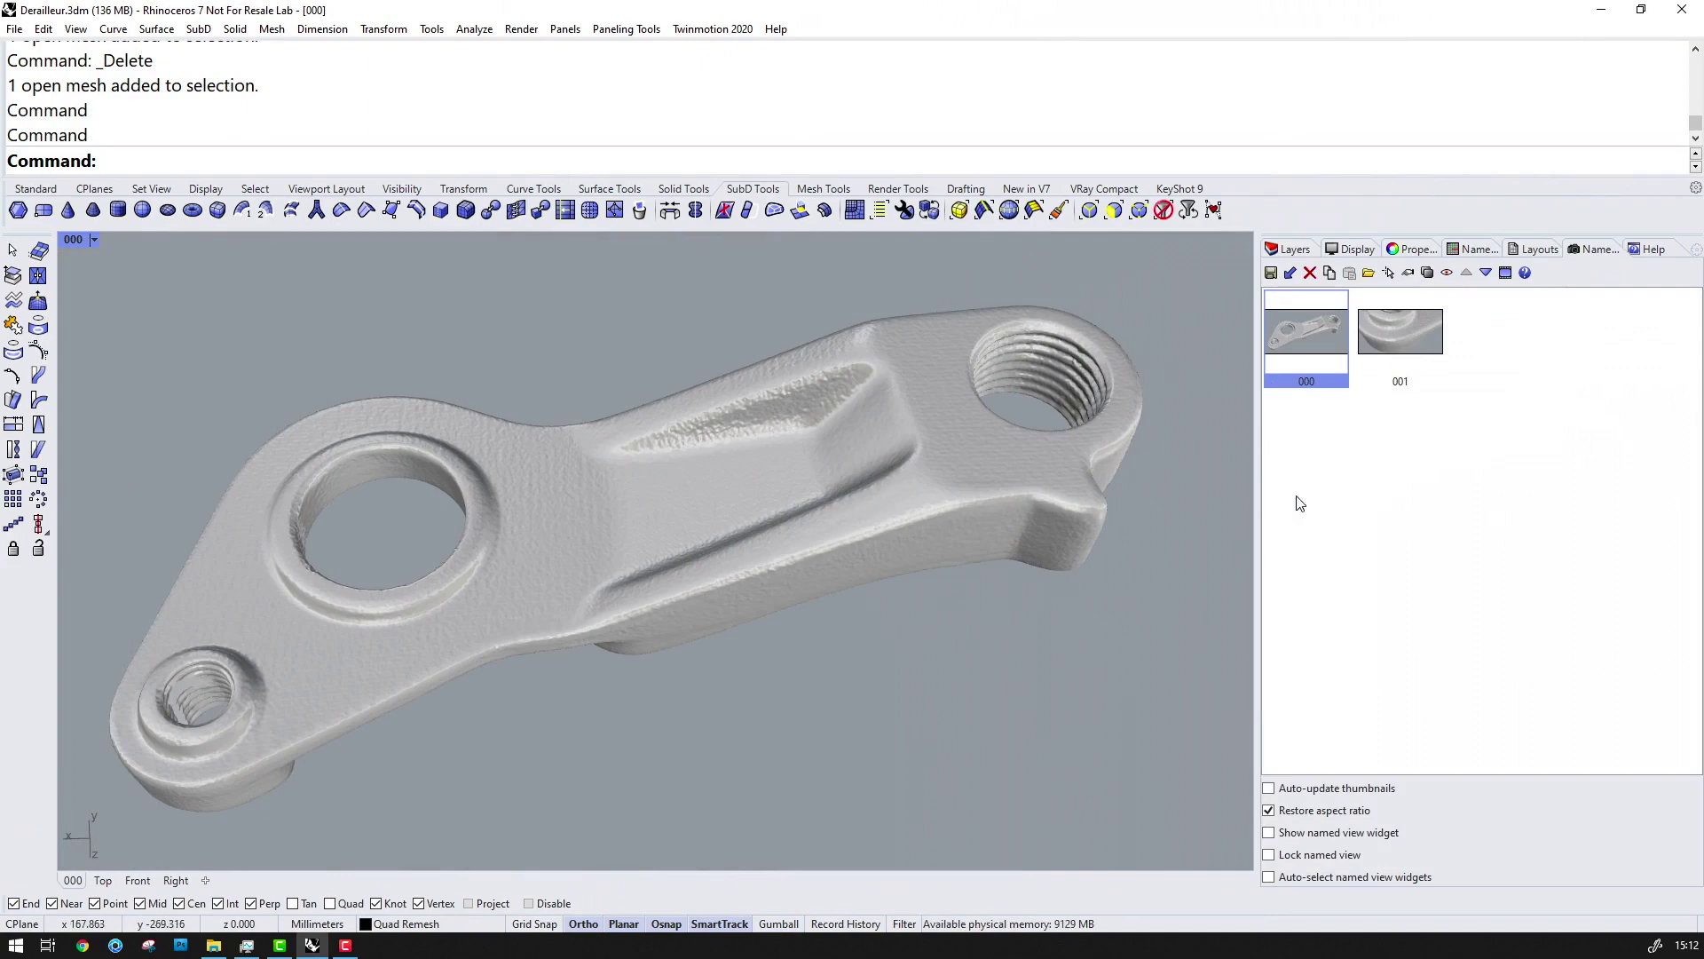
Restore named view 001 and toggle Mesh Wires on and off to inspect the scan
double_click(1427, 342)
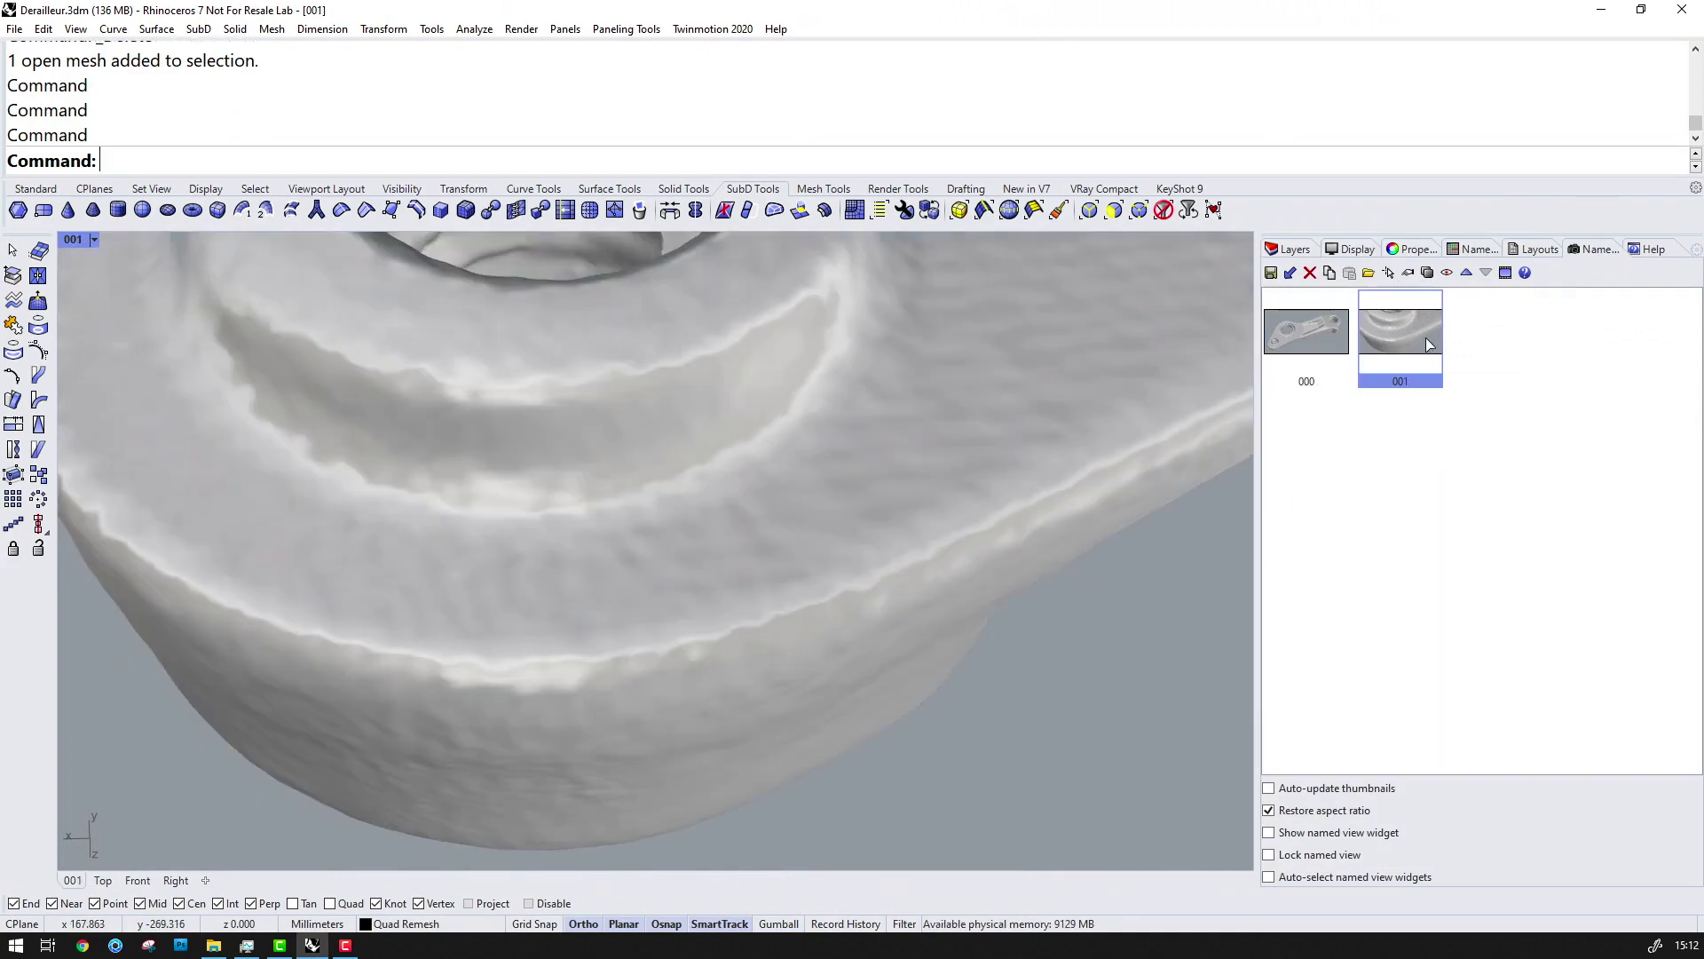
left_click(1367, 252)
left_click(1482, 555)
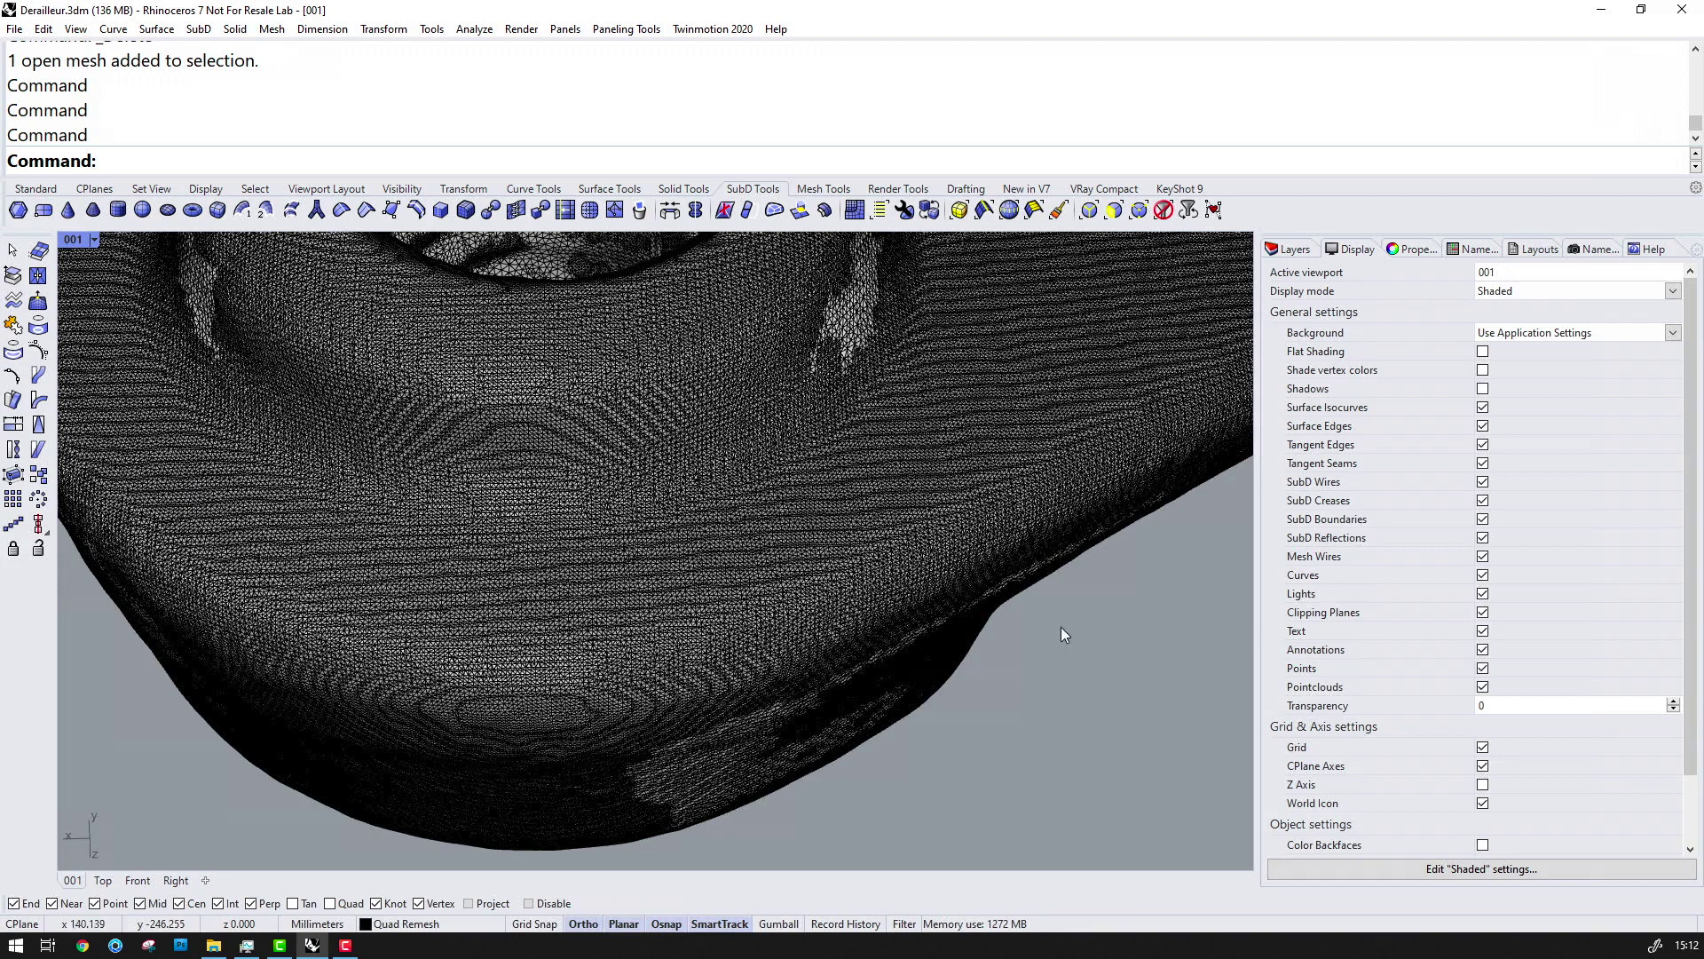
left_click(1482, 556)
Restore named view 000 and select the derailleur scan mesh
left_click(1576, 252)
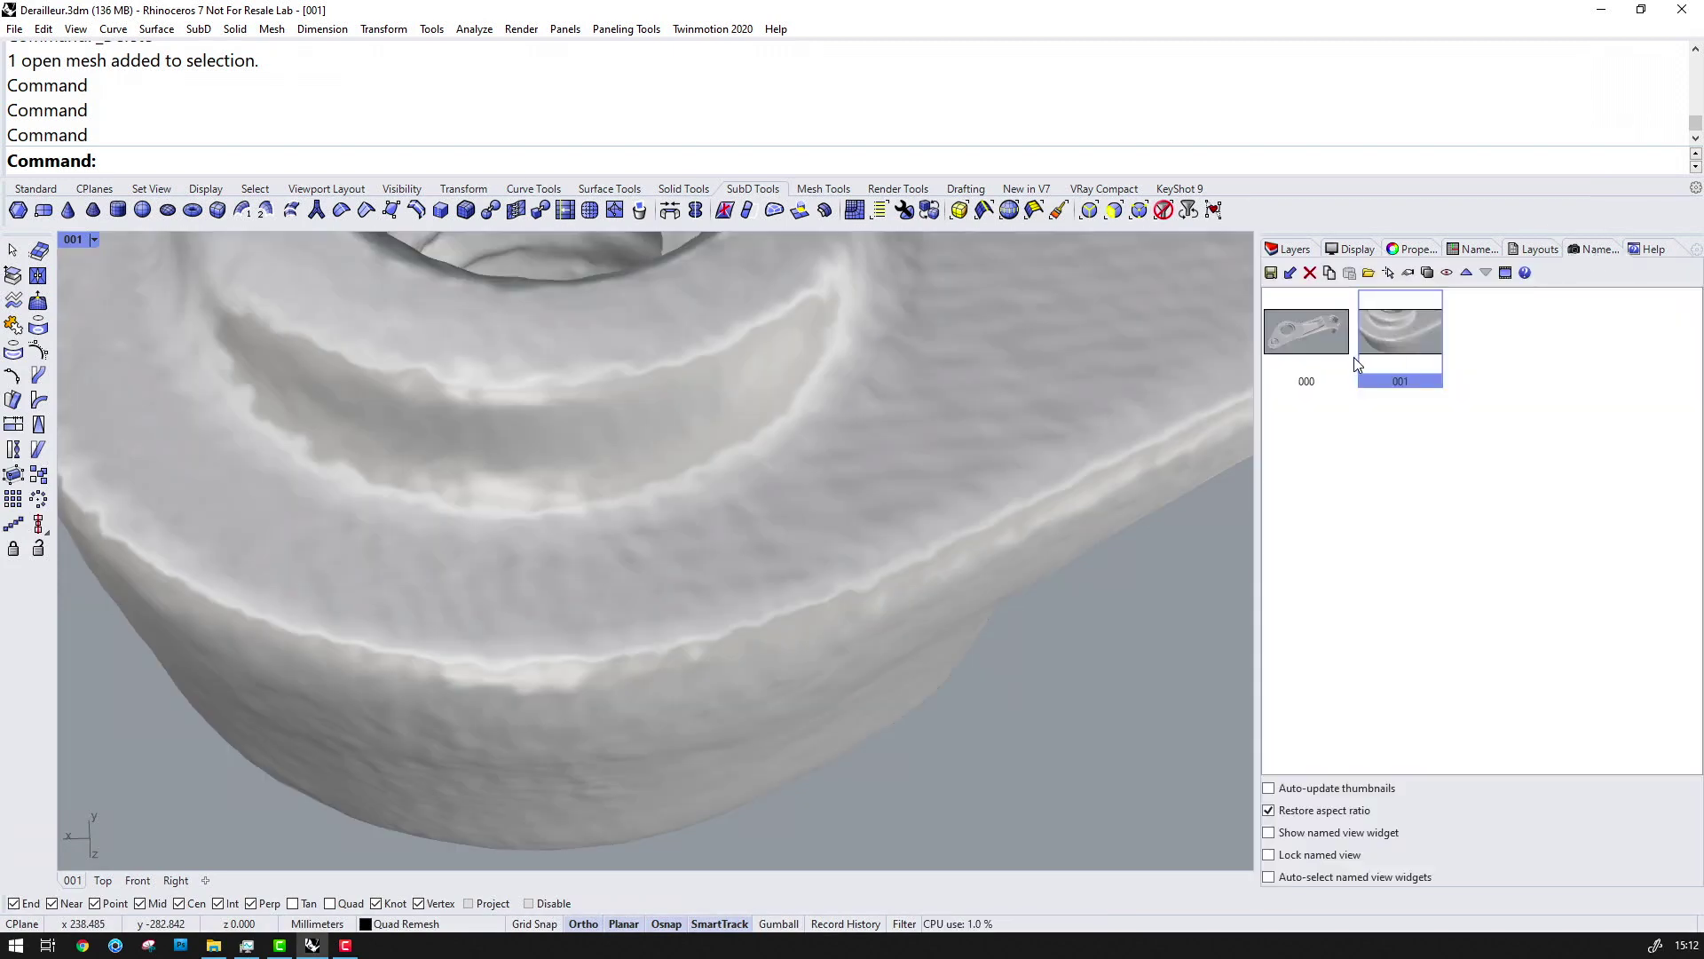
double_click(1283, 355)
left_click(849, 527)
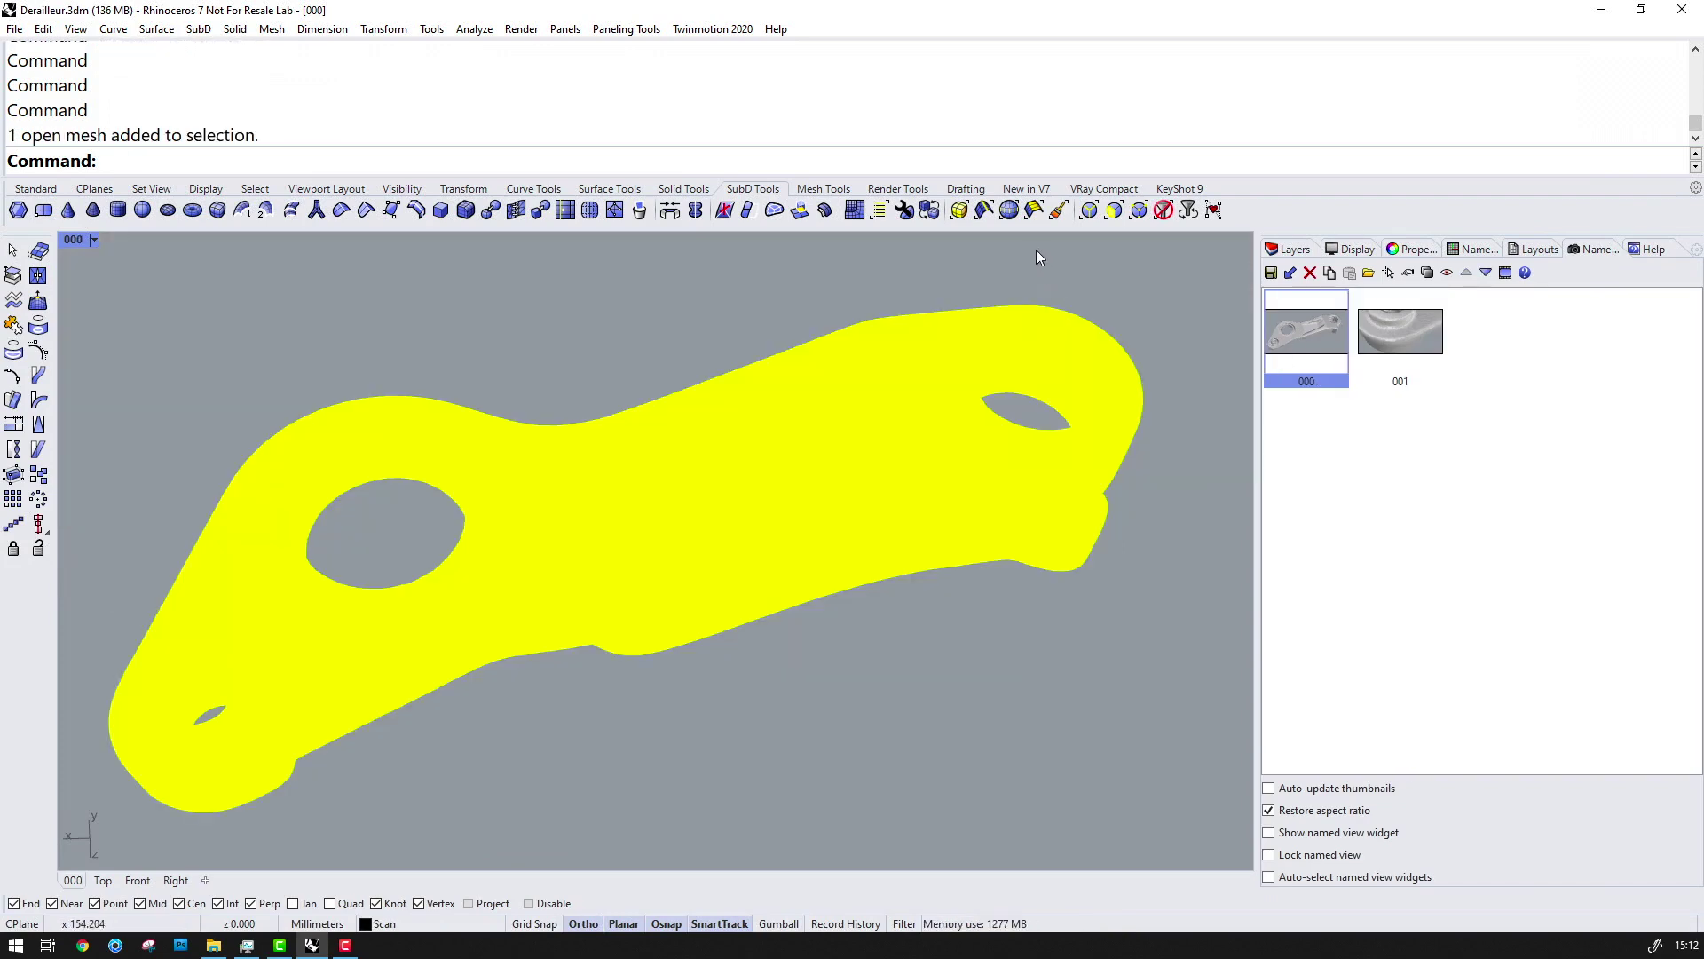
QuadRemesh the scan with Preview and Hide Input Objects, accept the 4850-face SubD, and orbit
left_click(853, 210)
left_click(1289, 249)
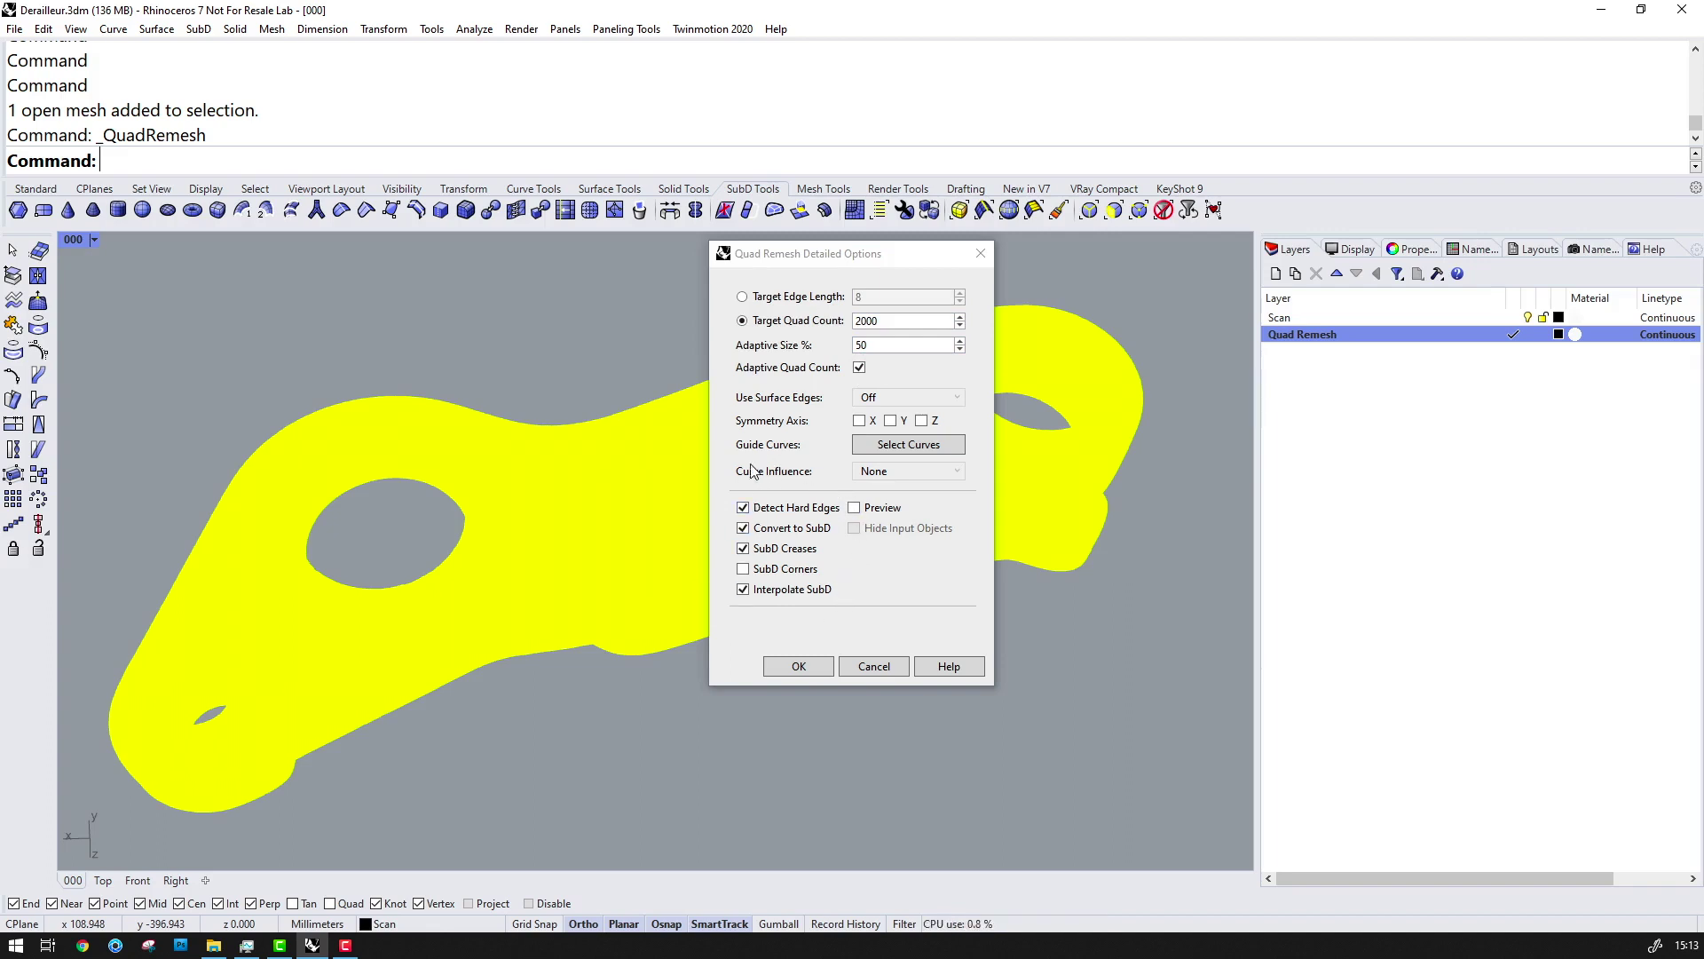
left_click(854, 509)
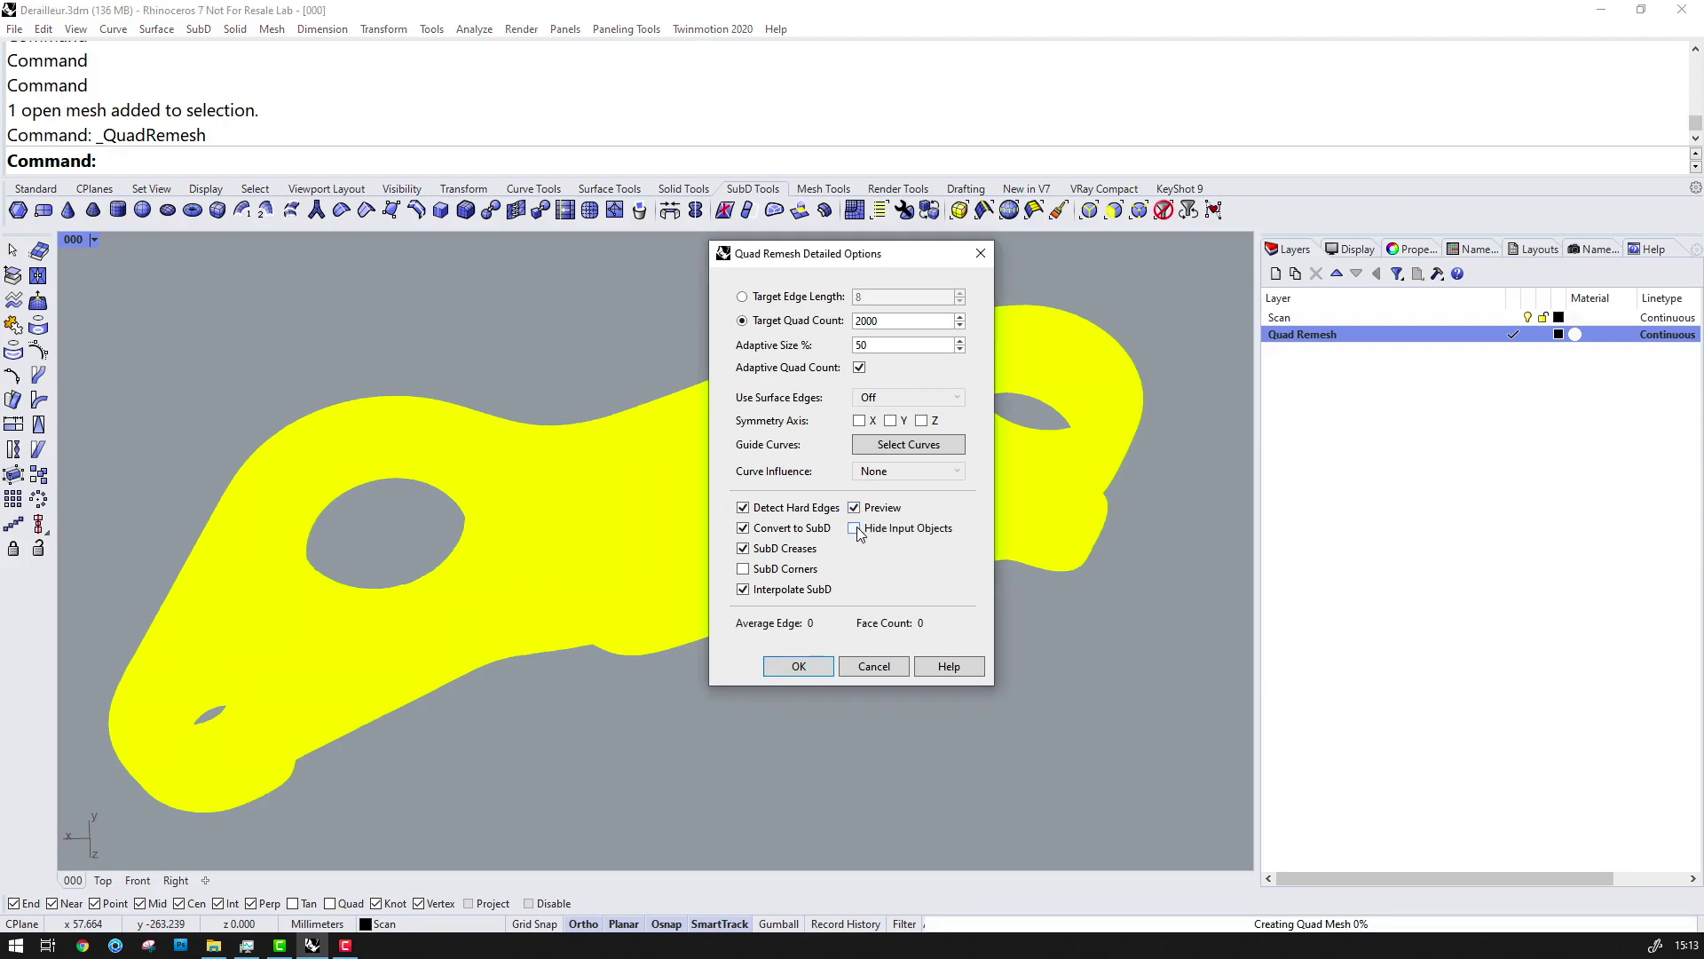
left_click(853, 529)
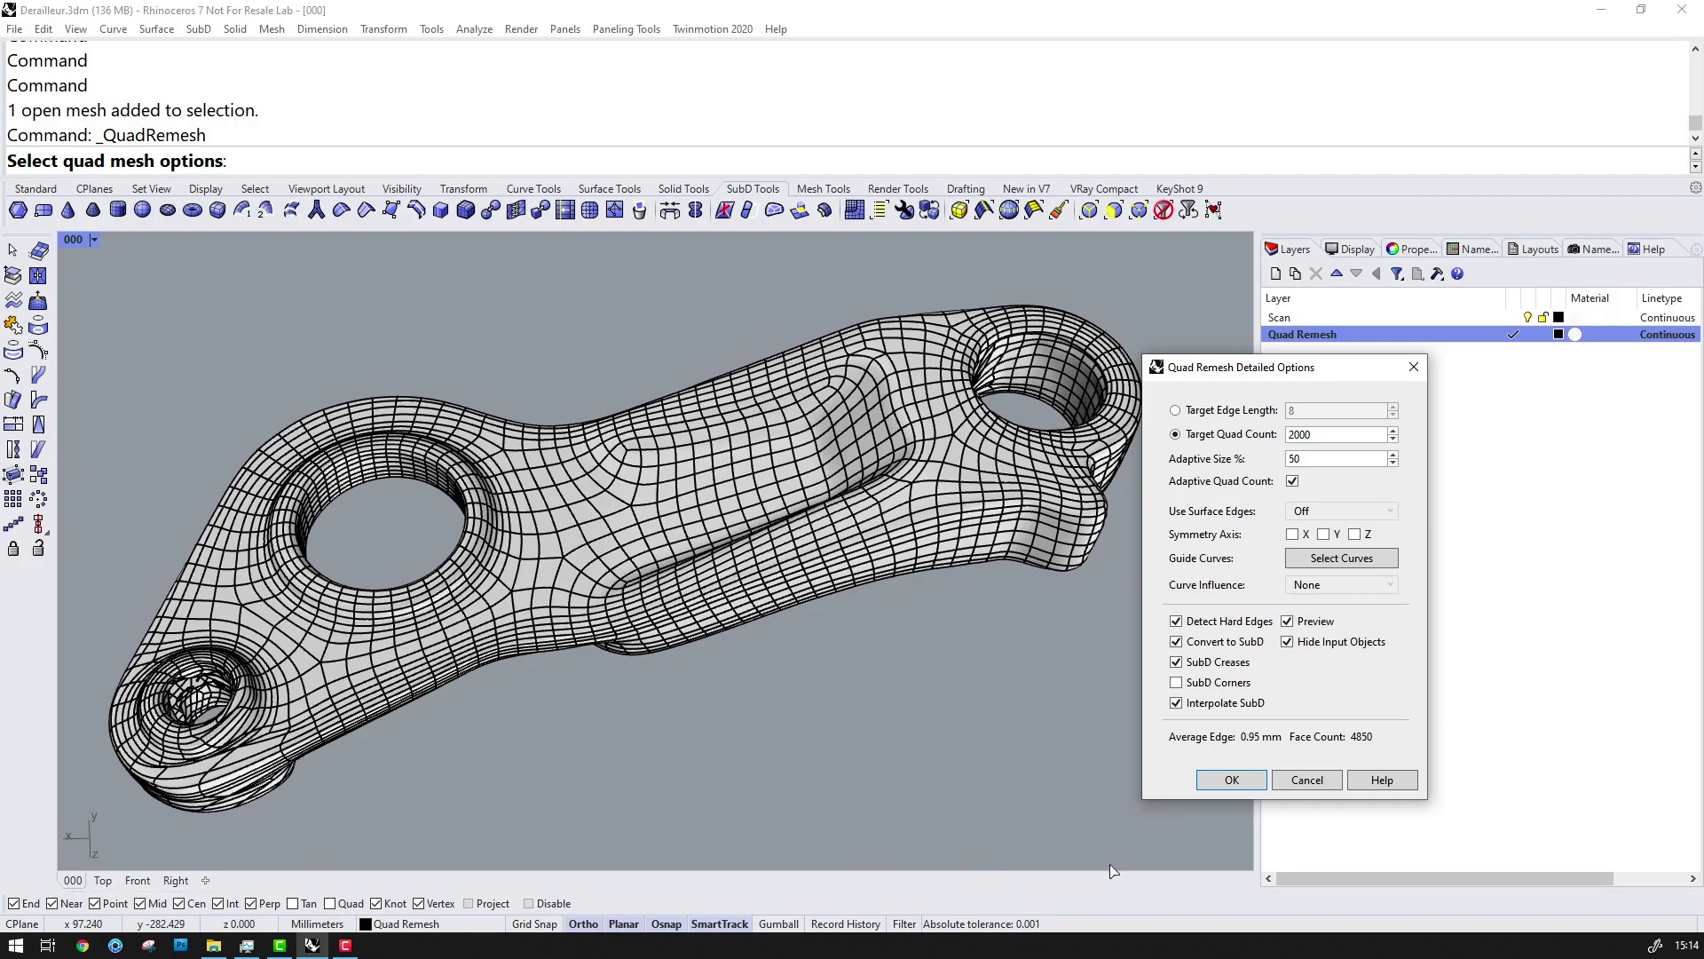
left_click(1232, 780)
right_click_drag(780, 706, 141, 585)
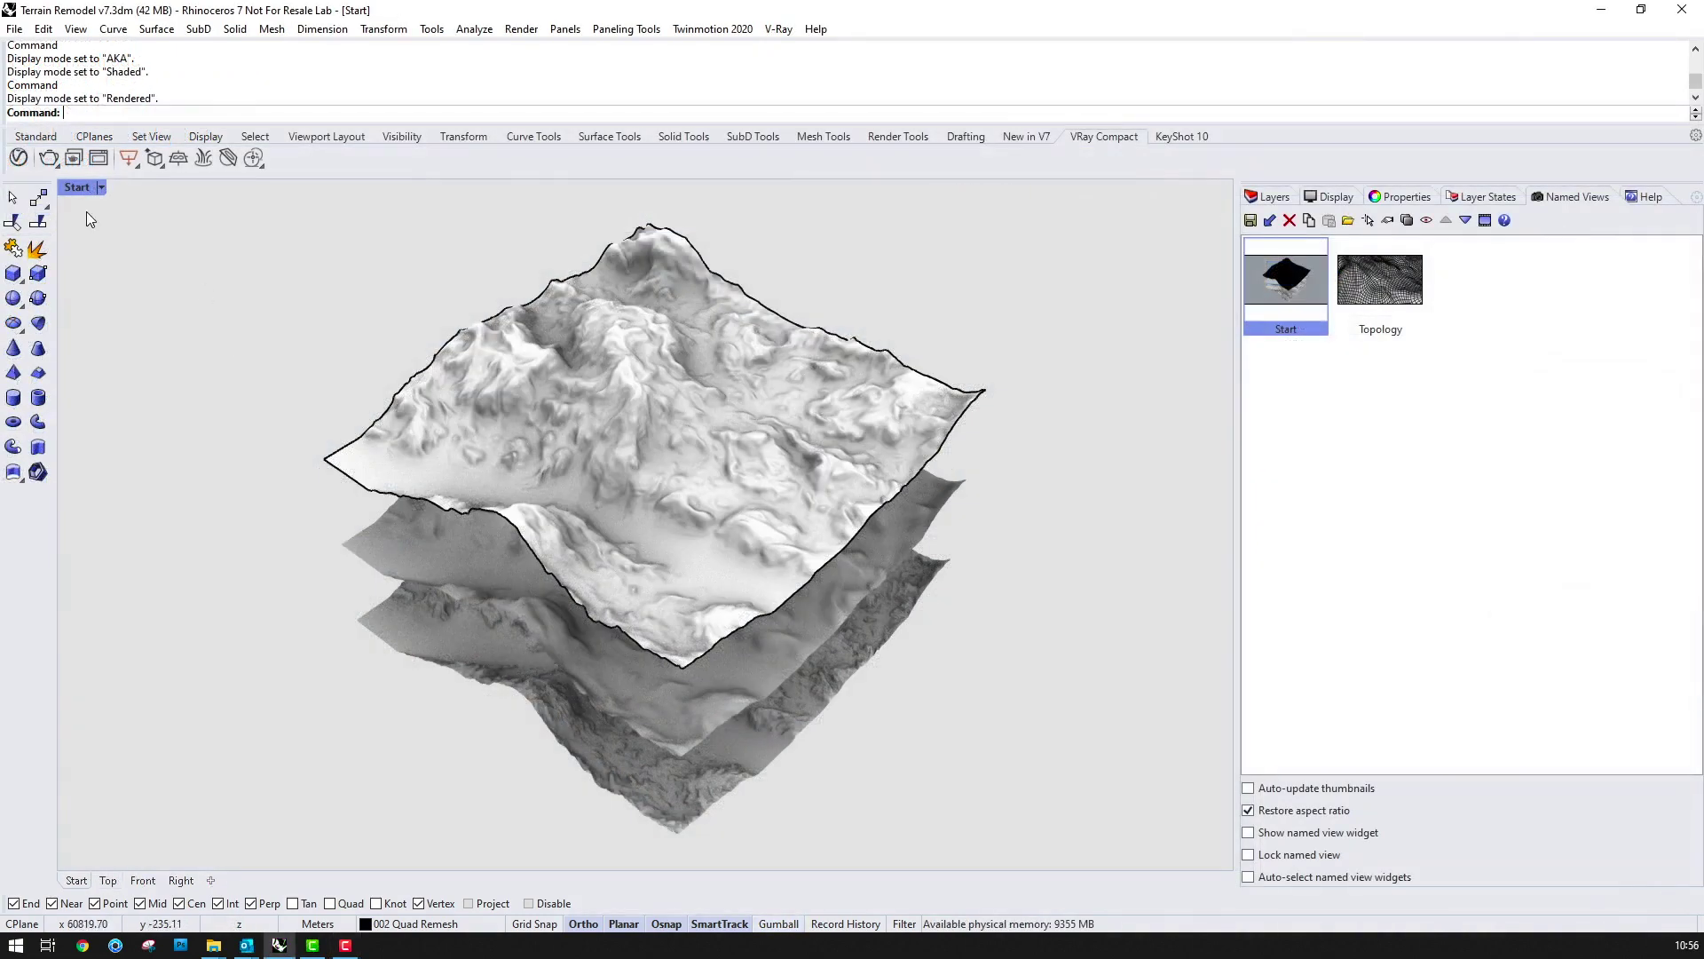
Set the viewport to Shaded and restore the Topology named view of the terrain grid
left_click(100, 187)
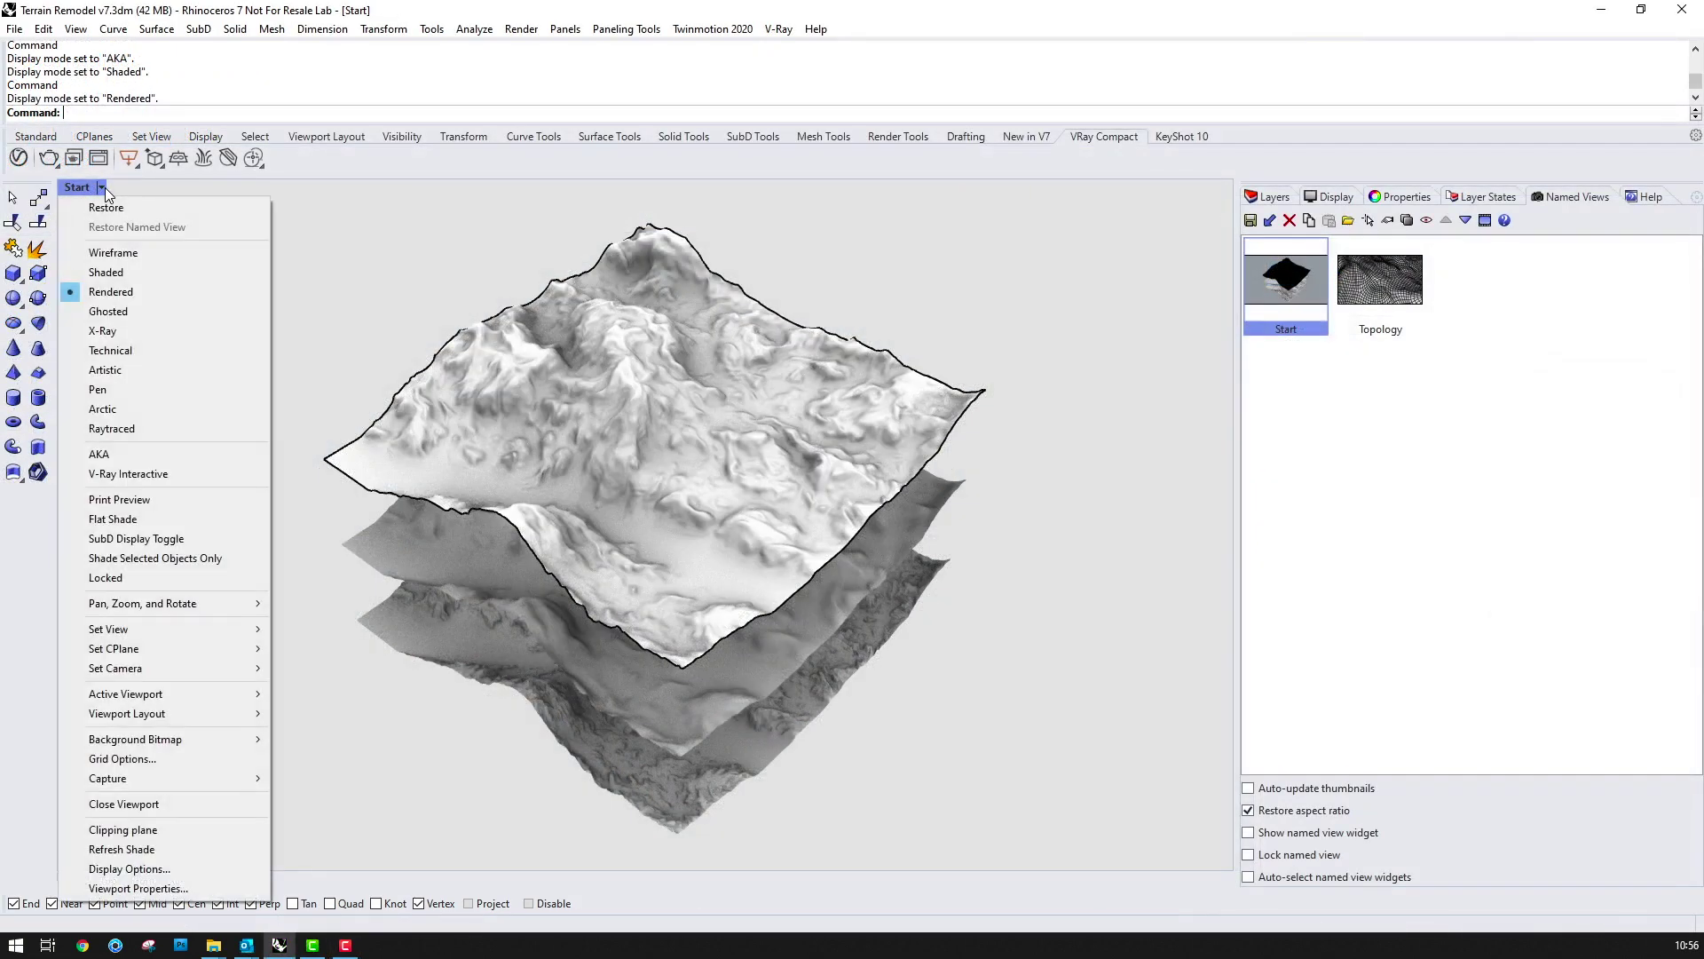
left_click(114, 274)
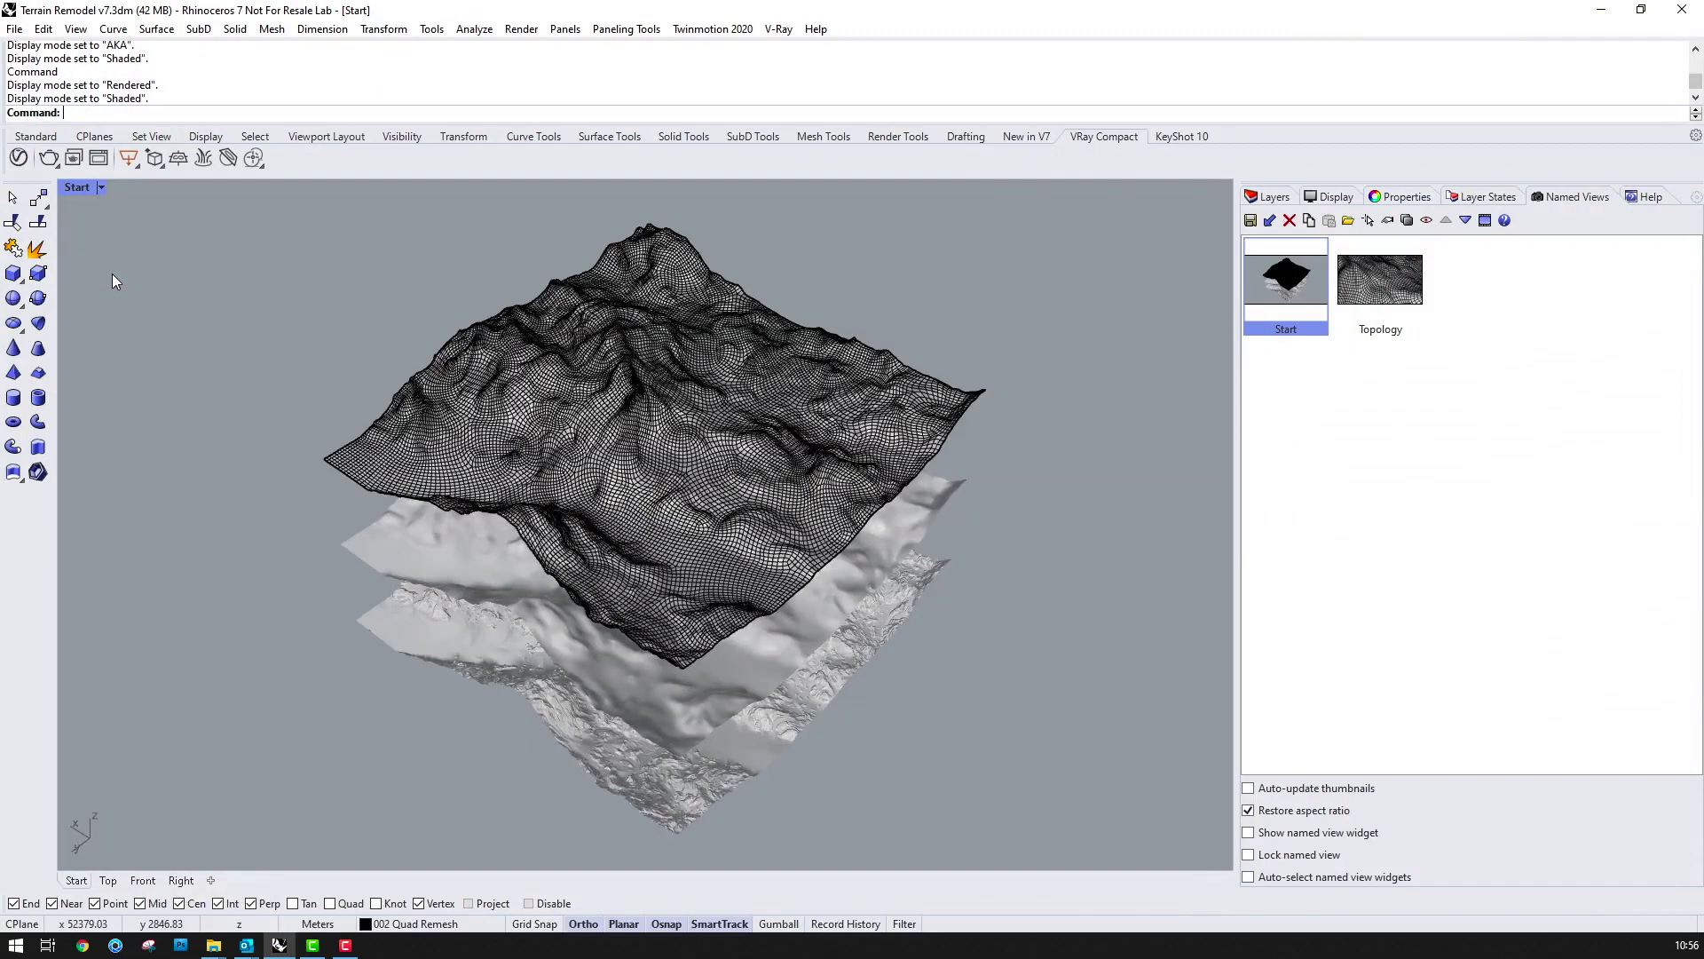
double_click(1370, 281)
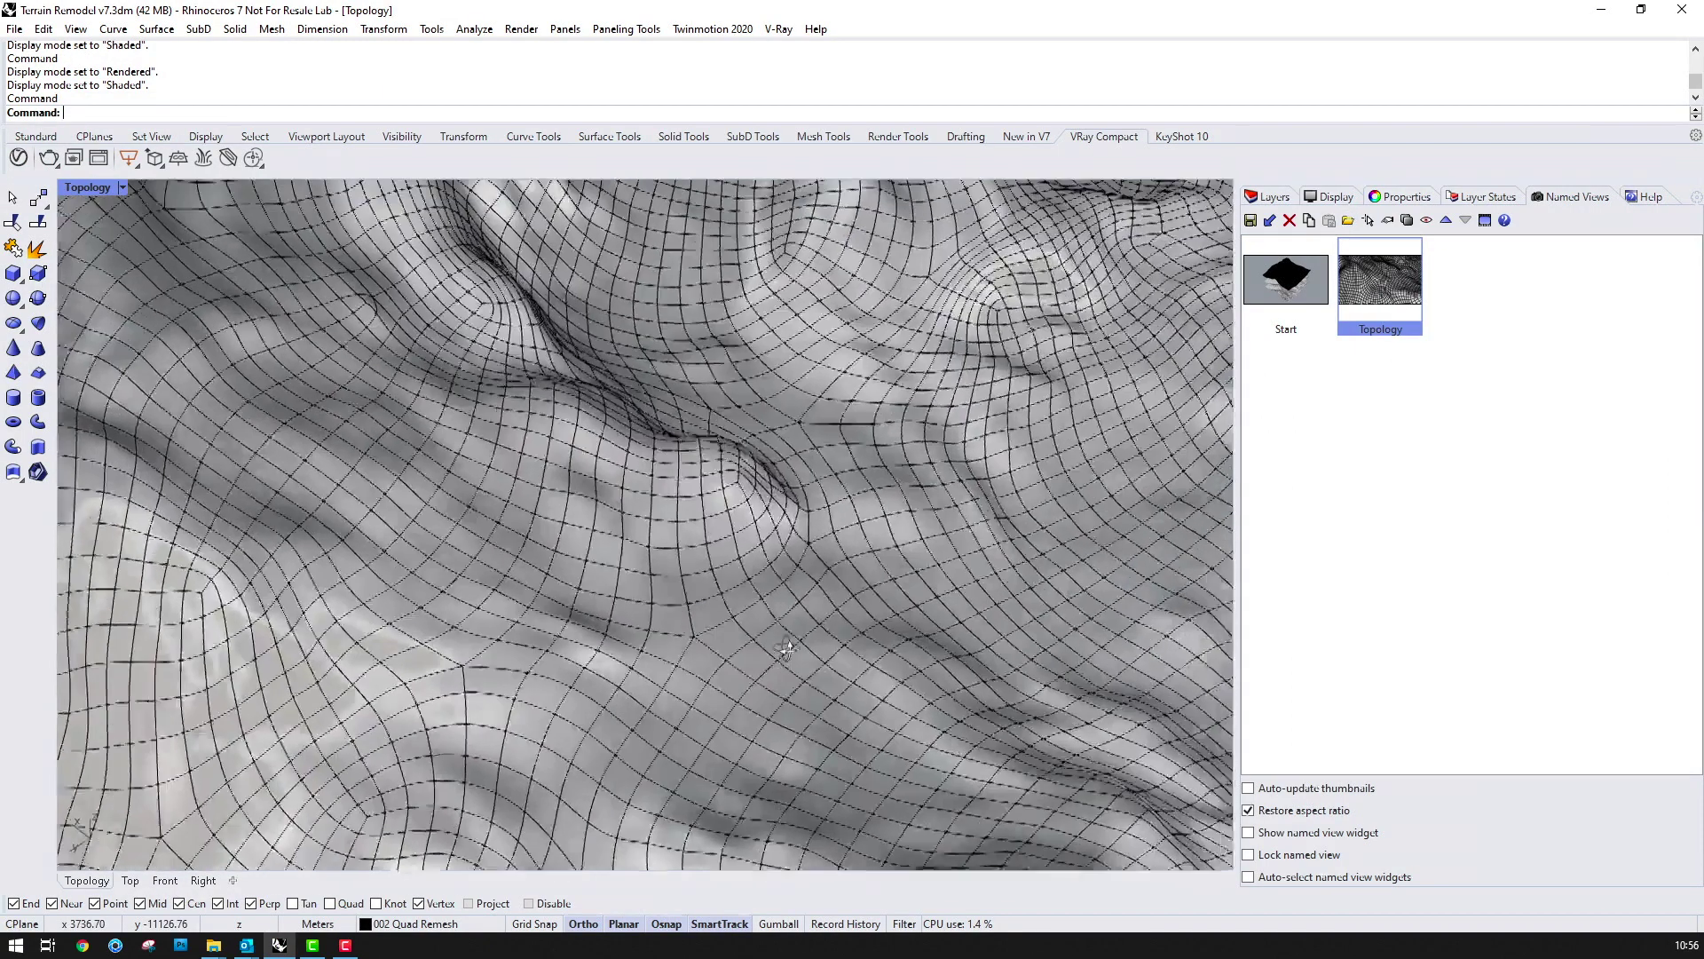